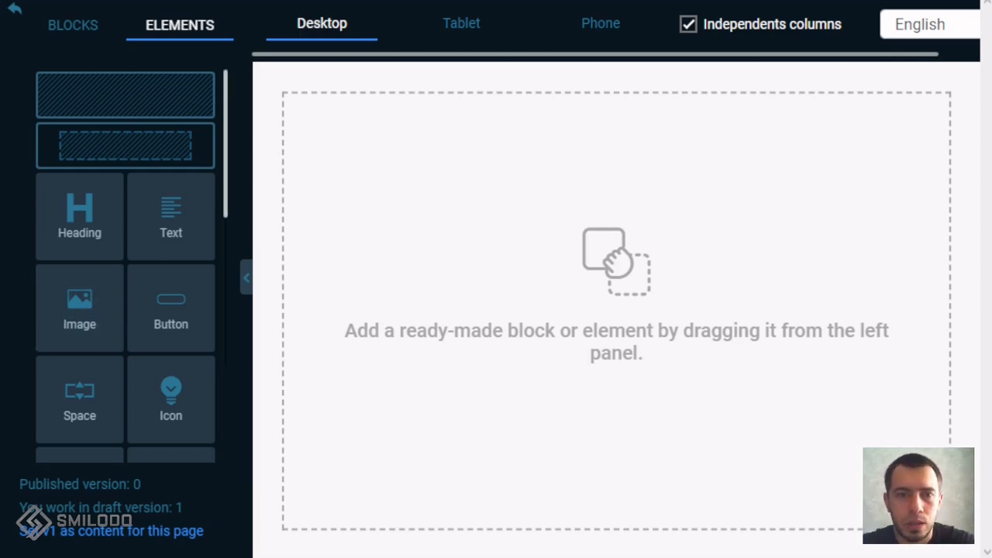
- Add an empty section to the blank page and place a Heading element inside it
left_click_drag(121, 95, 506, 197)
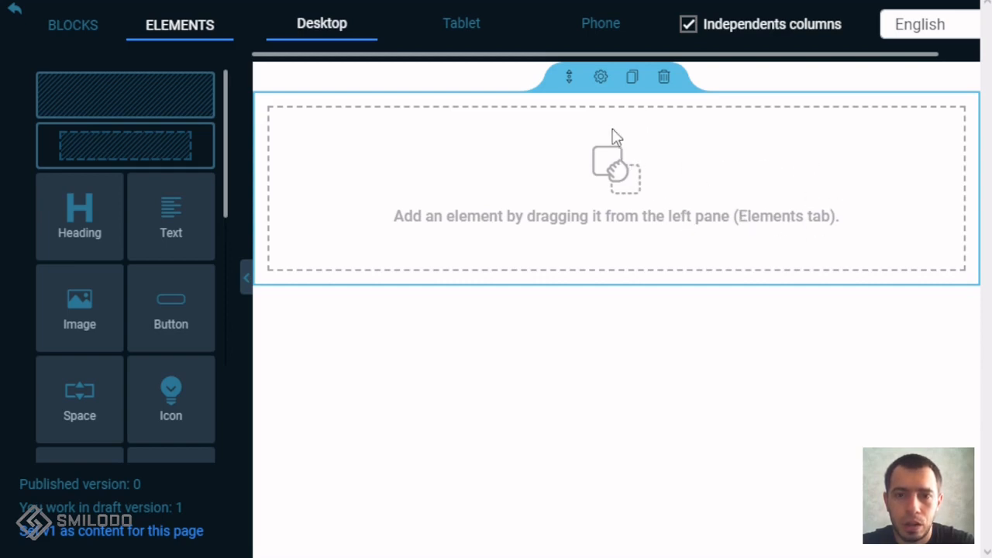
left_click(601, 77)
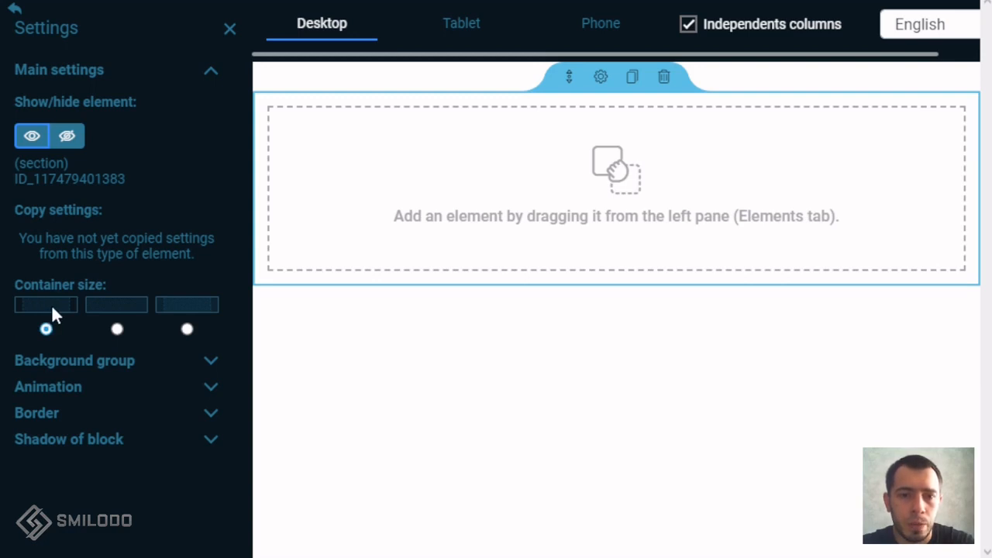
left_click(120, 309)
left_click(186, 306)
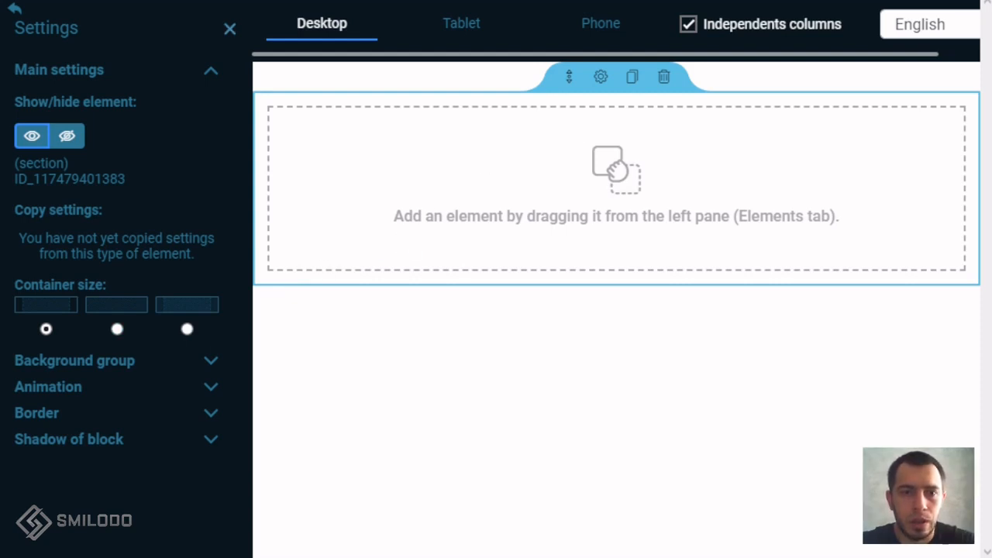
left_click(230, 28)
left_click_drag(82, 222, 520, 206)
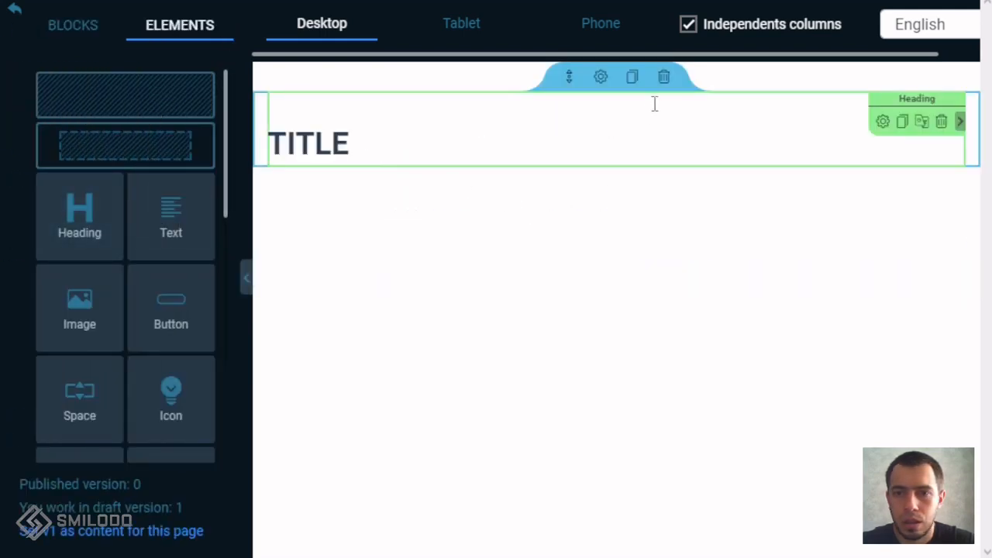
- Set the section's background colour to the green preset #01B16Eff
left_click(599, 76)
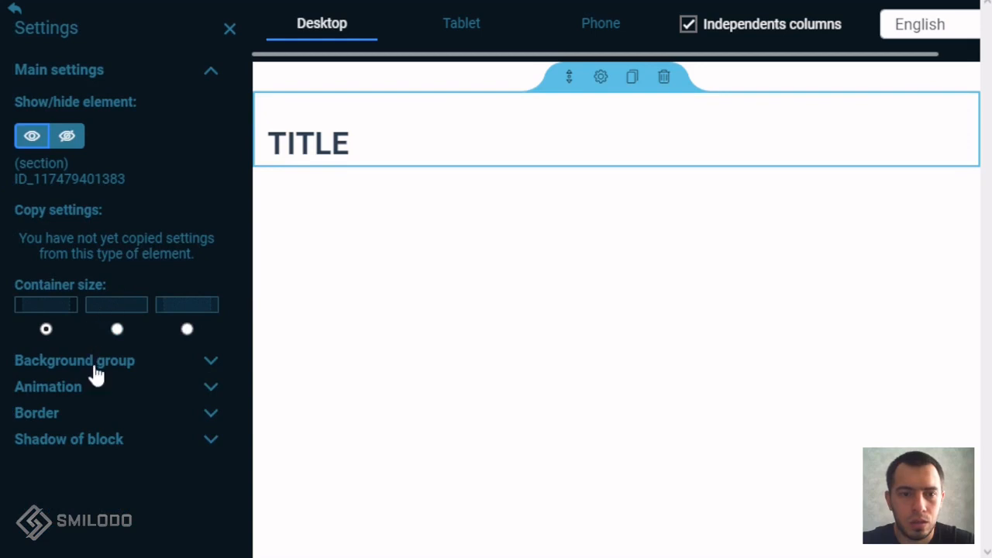
left_click(96, 373)
scroll(91, 350, "down", 1)
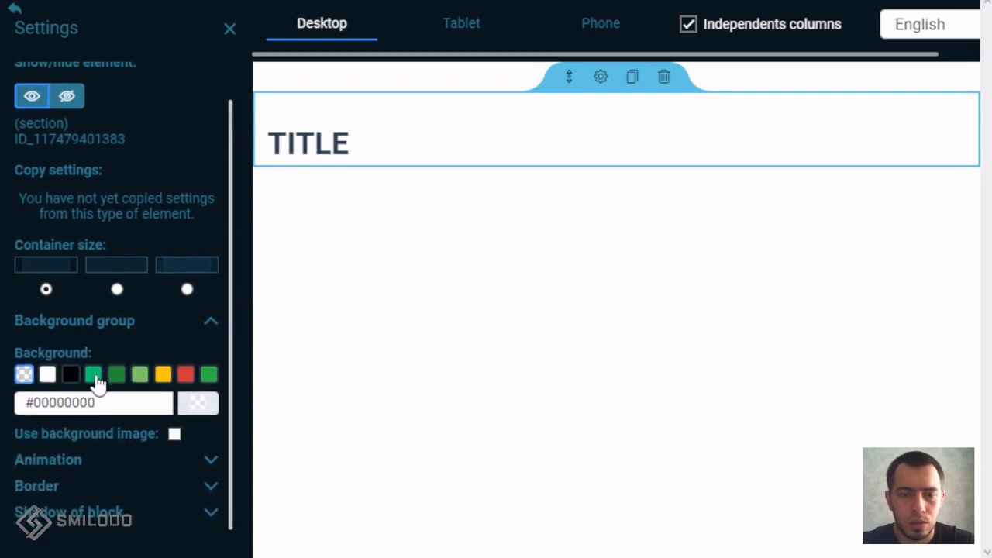
left_click(94, 376)
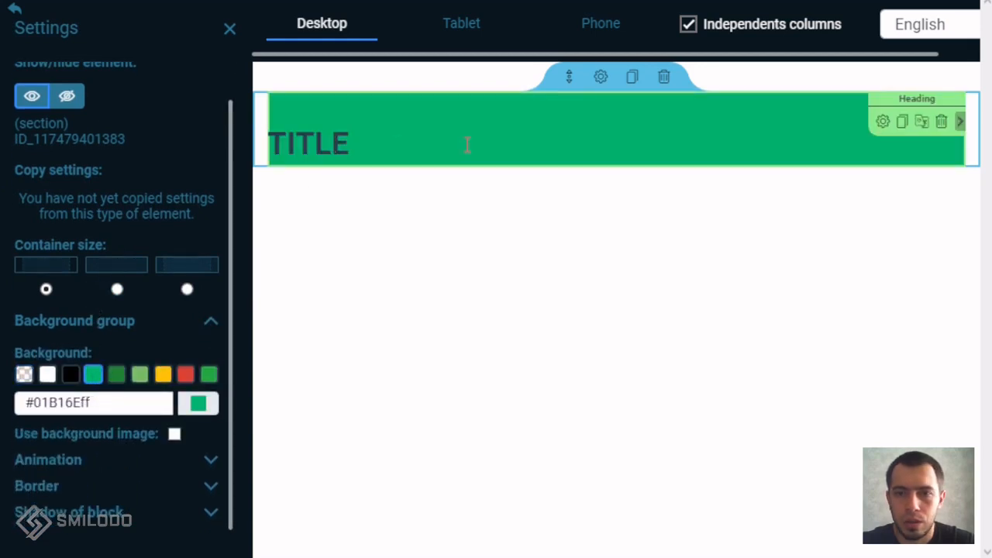
- Give the heading a semi-transparent dark background, #2F2C2560
left_click(882, 123)
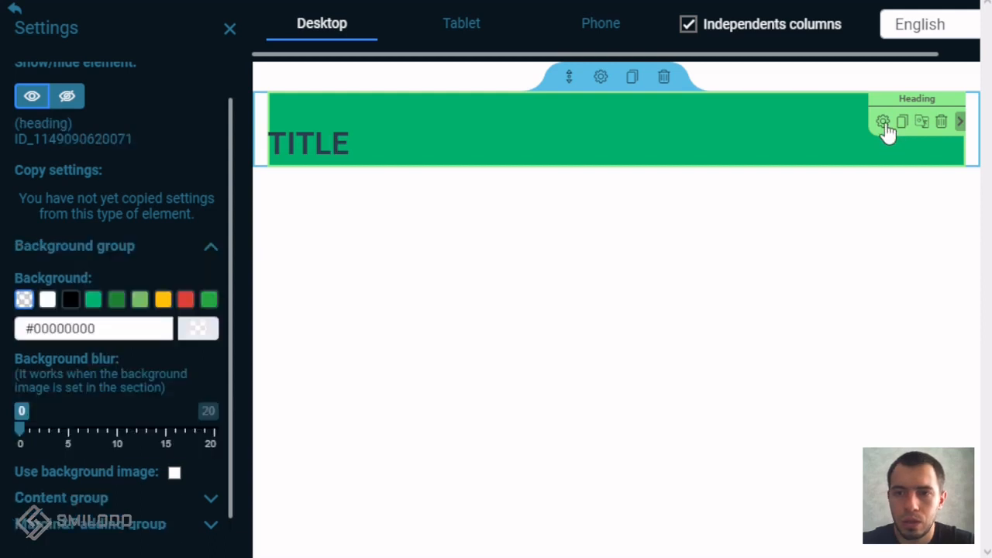
left_click(163, 300)
left_click(200, 330)
left_click_drag(212, 365, 217, 436)
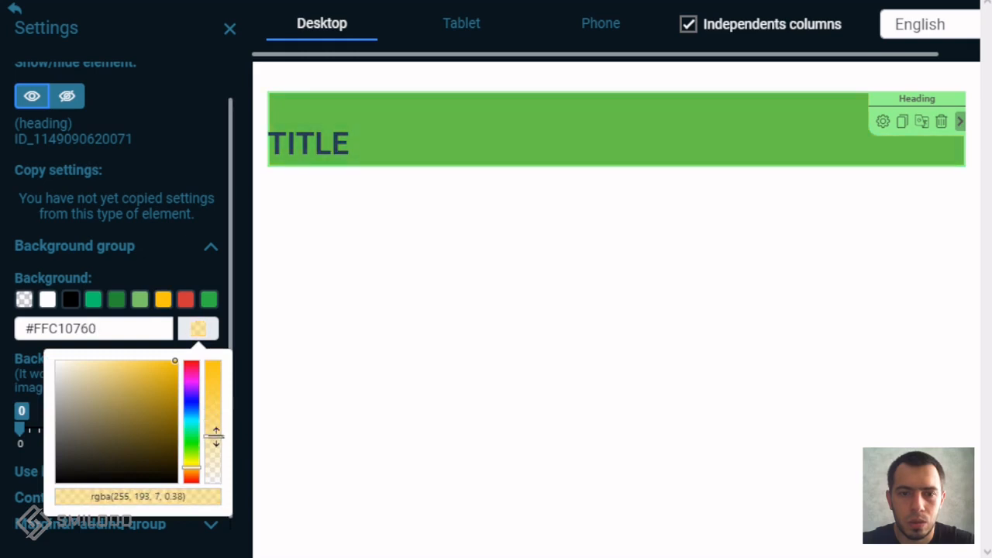
left_click_drag(78, 444, 81, 460)
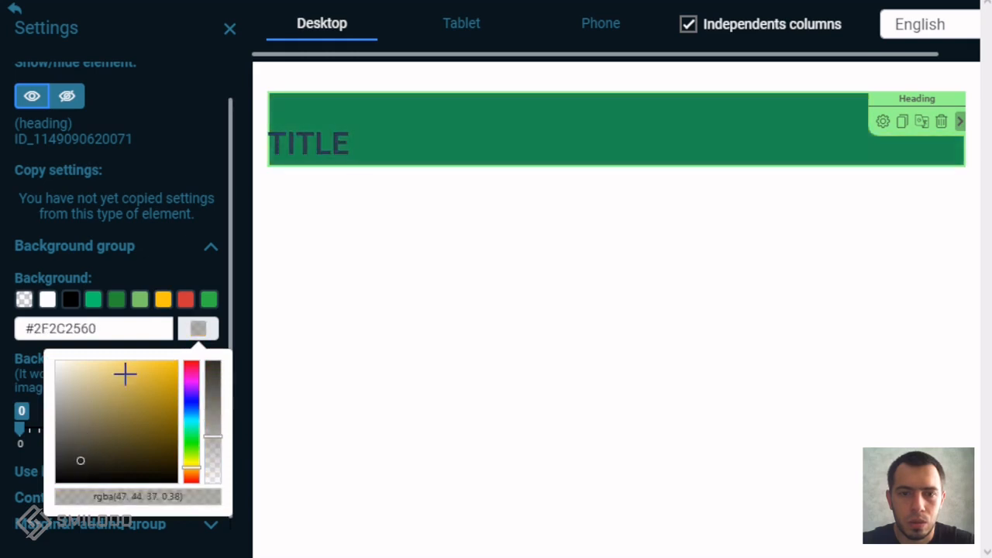
scroll(149, 318, "down", 1)
left_click(161, 320)
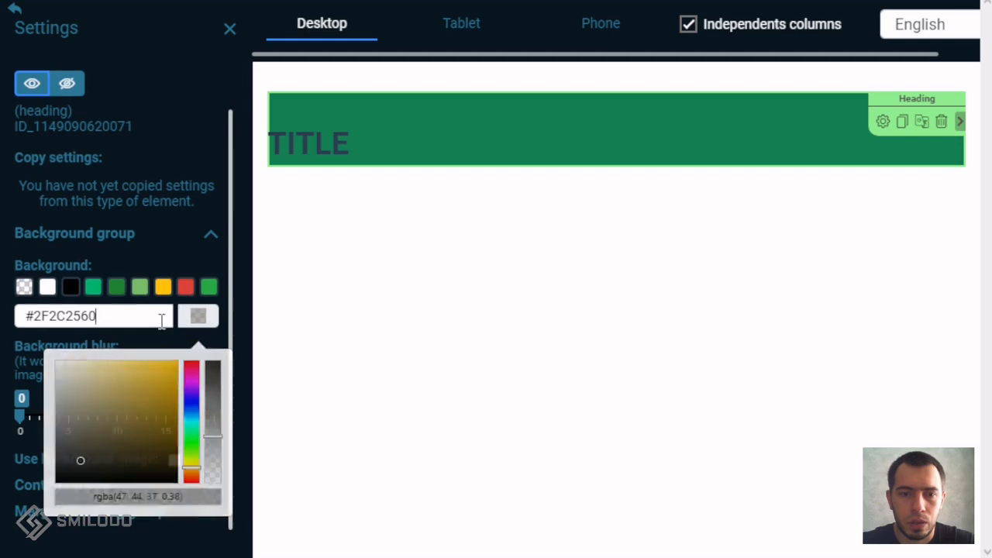
- Set the heading's block margin to 10 on all four sides
left_click(107, 510)
scroll(107, 469, "down", 5)
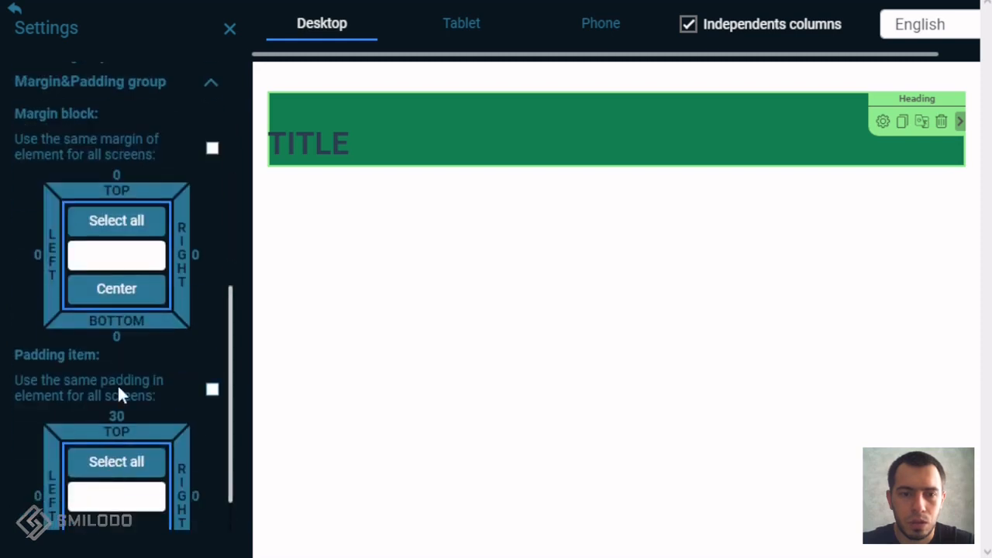
left_click(126, 220)
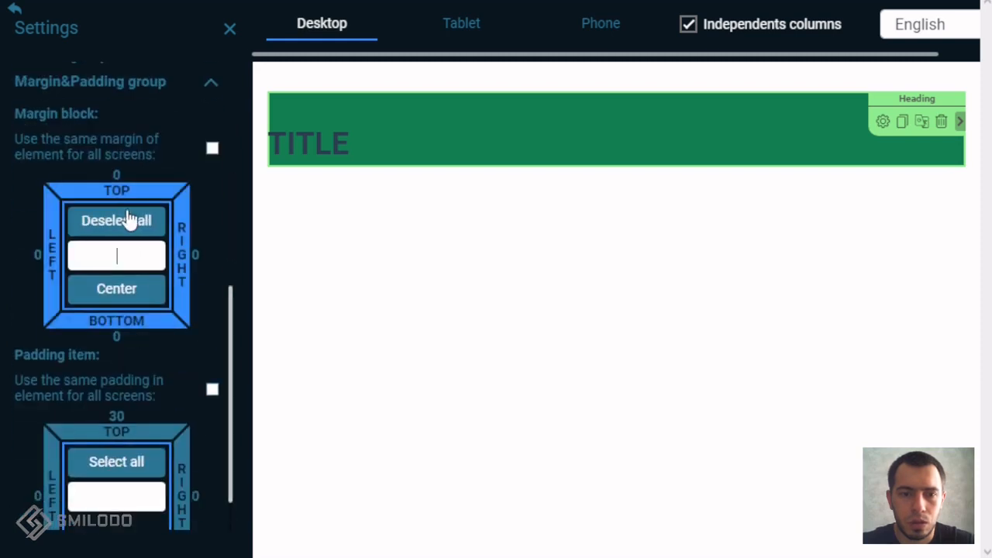
left_click(130, 255)
type("10")
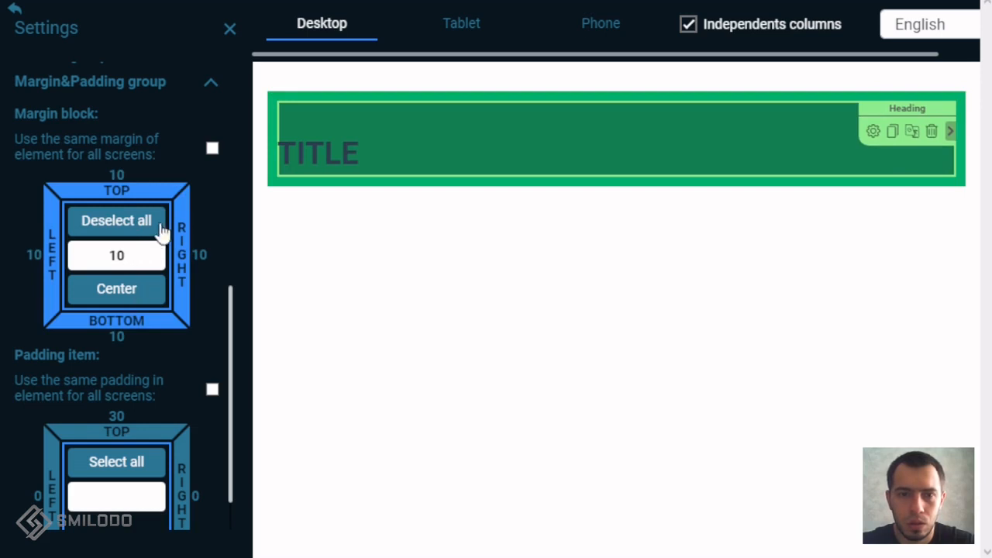
left_click(232, 30)
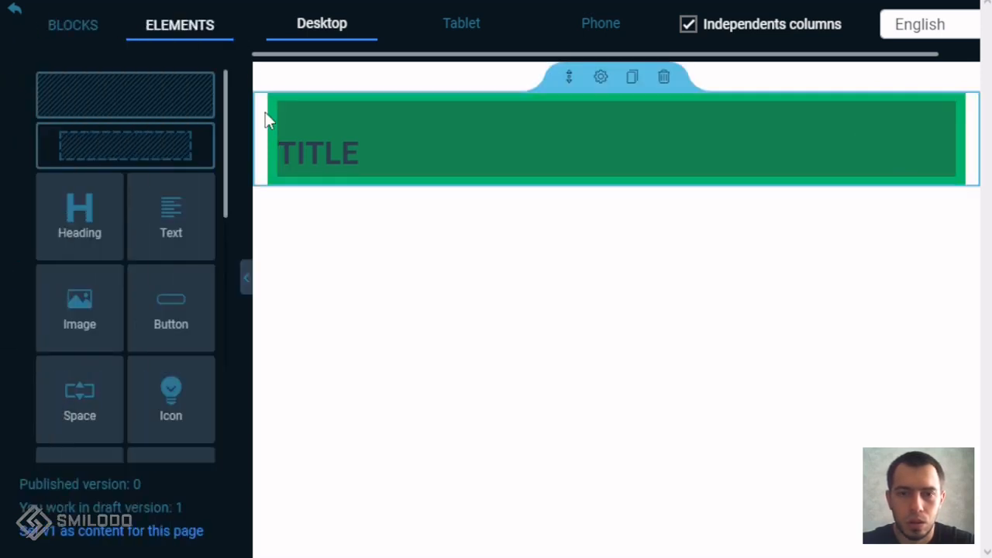
- Check the section's container size setting and preview its layout at full editor width
left_click(602, 78)
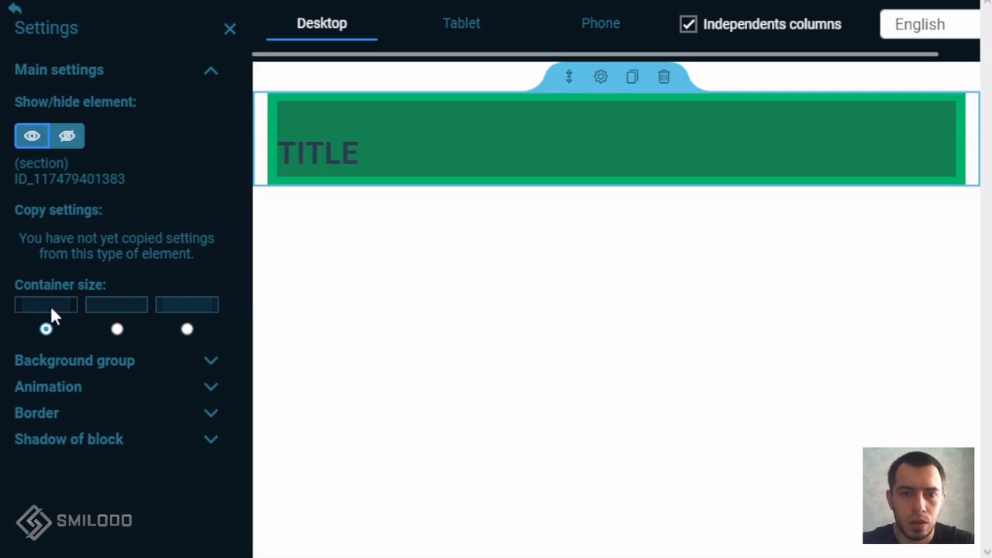
left_click(230, 30)
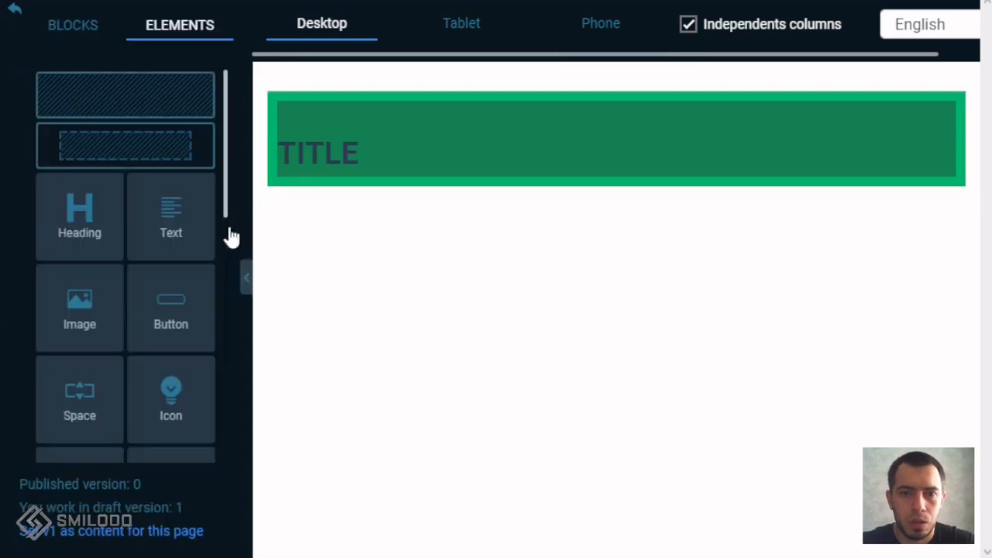
left_click(246, 291)
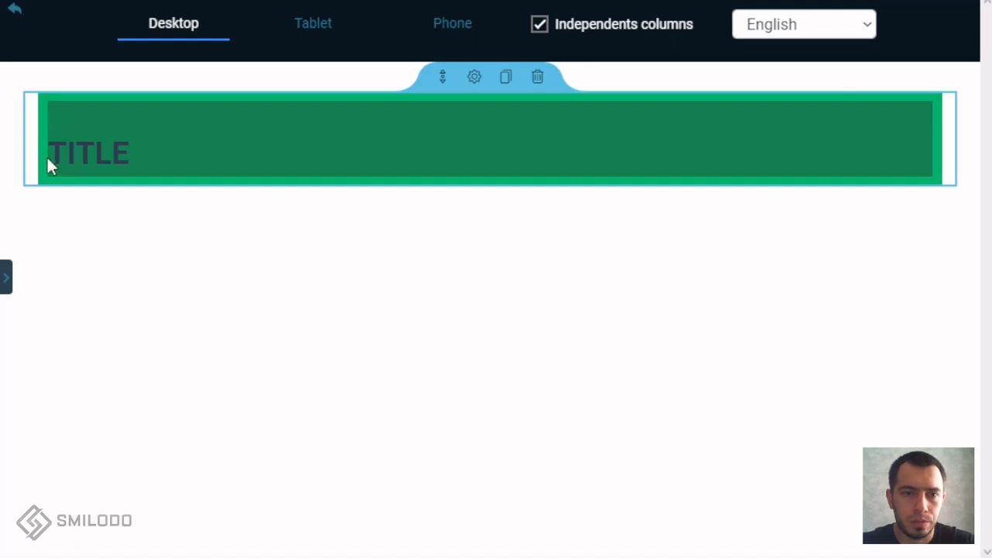
left_click(7, 279)
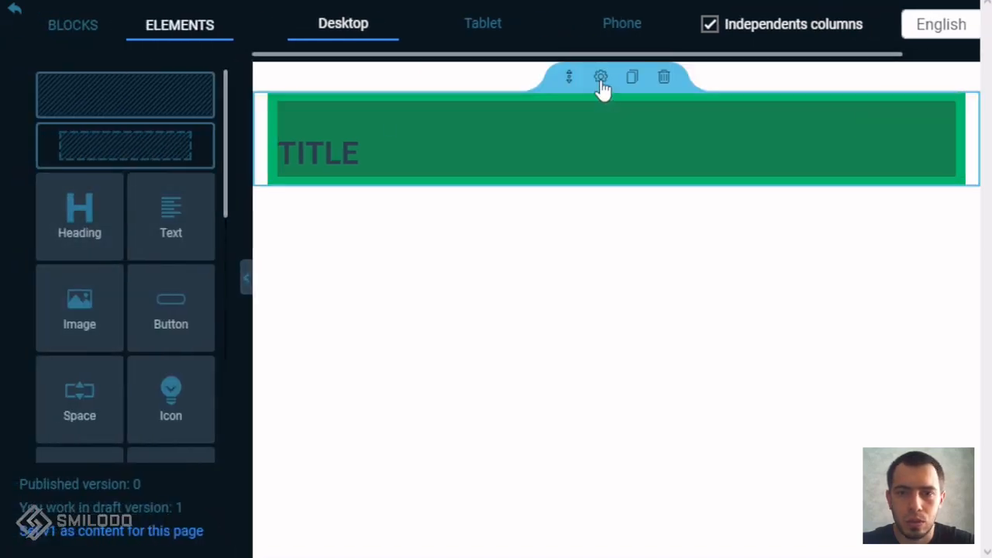
- Switch the section to the second container size, with background and content edge to edge, and preview it at full editor width
left_click(601, 78)
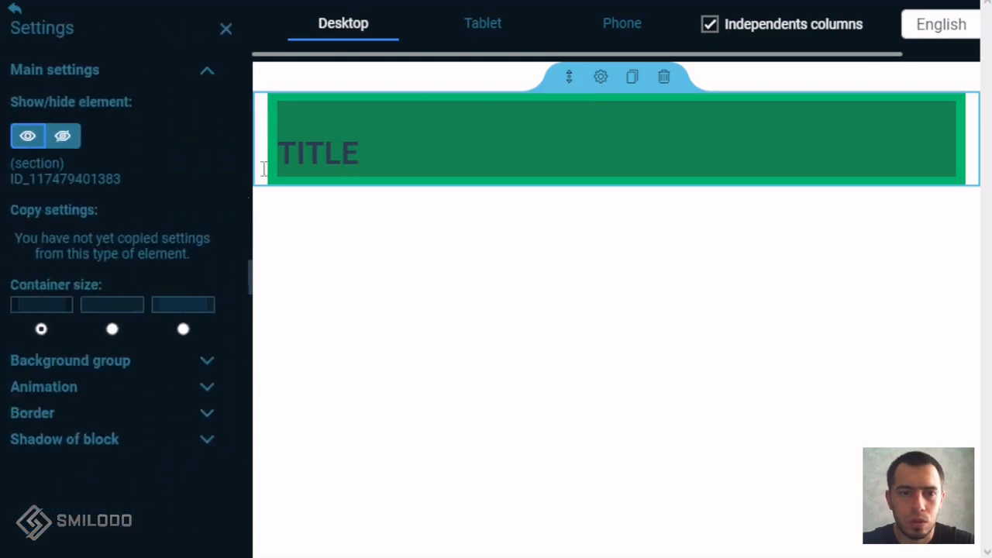
left_click(117, 329)
left_click(229, 31)
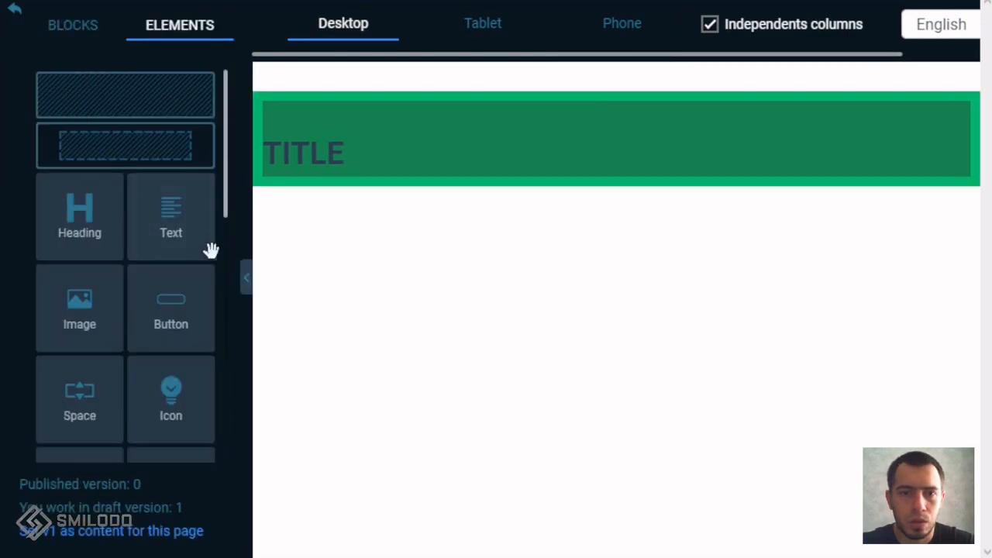
left_click(244, 281)
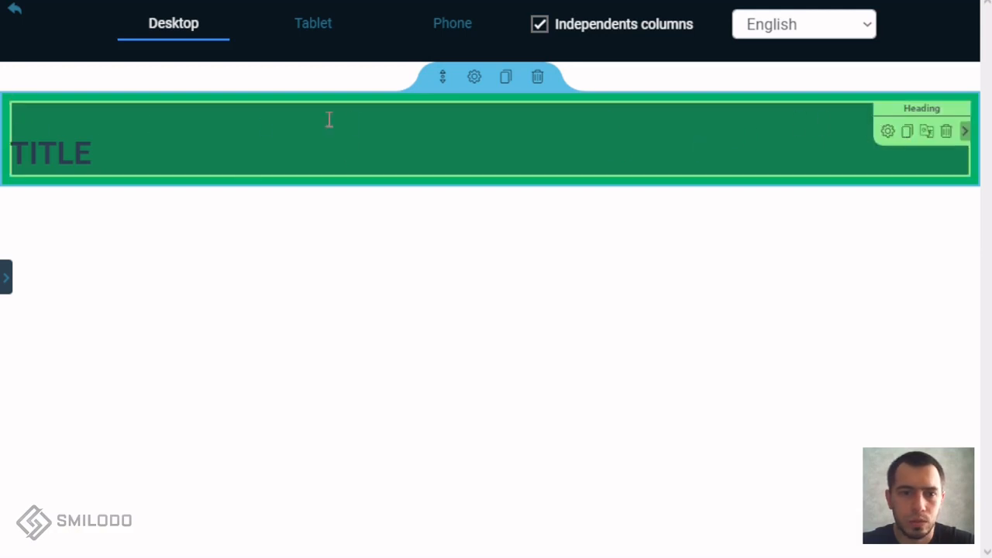
- Set the section to the third container size, with a full-width background and inset content, and preview it at full editor width
left_click(475, 78)
left_click(189, 332)
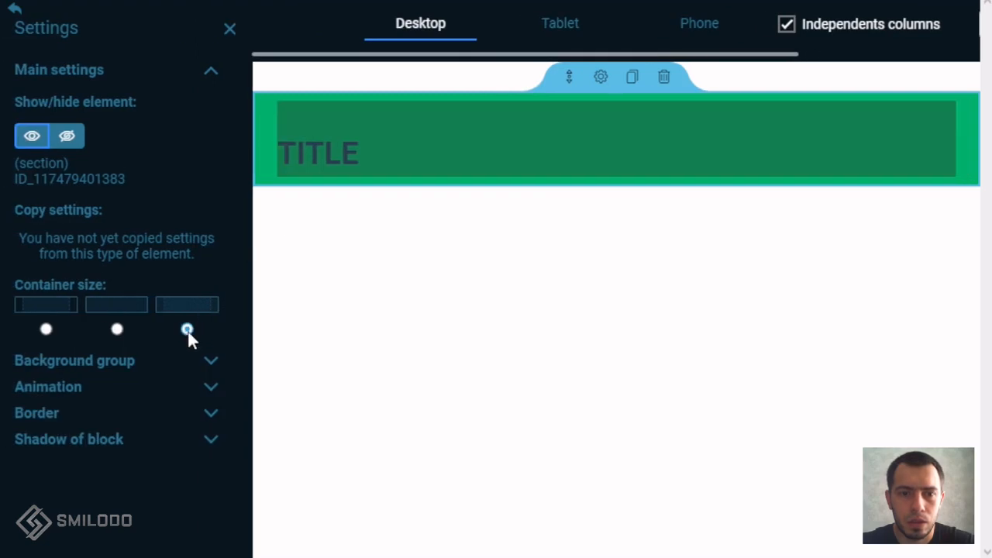
left_click(230, 33)
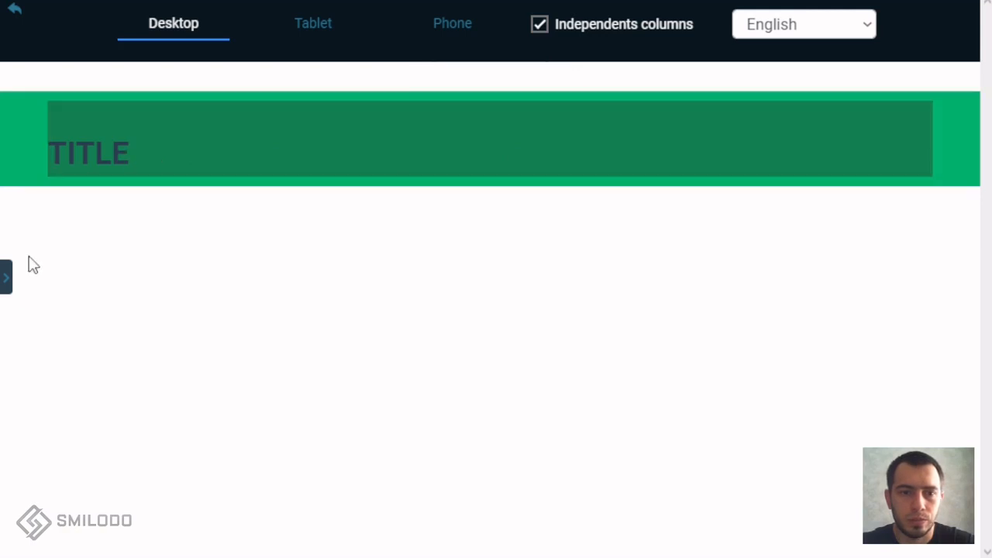
left_click(6, 277)
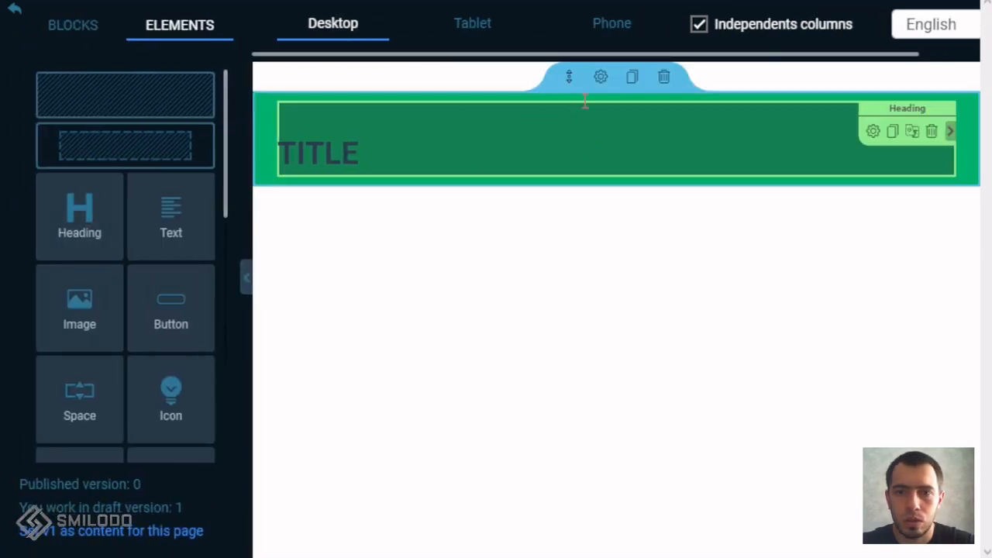
- Try the green, yellow and red background presets on the section and return to #01B16Eff
left_click(601, 77)
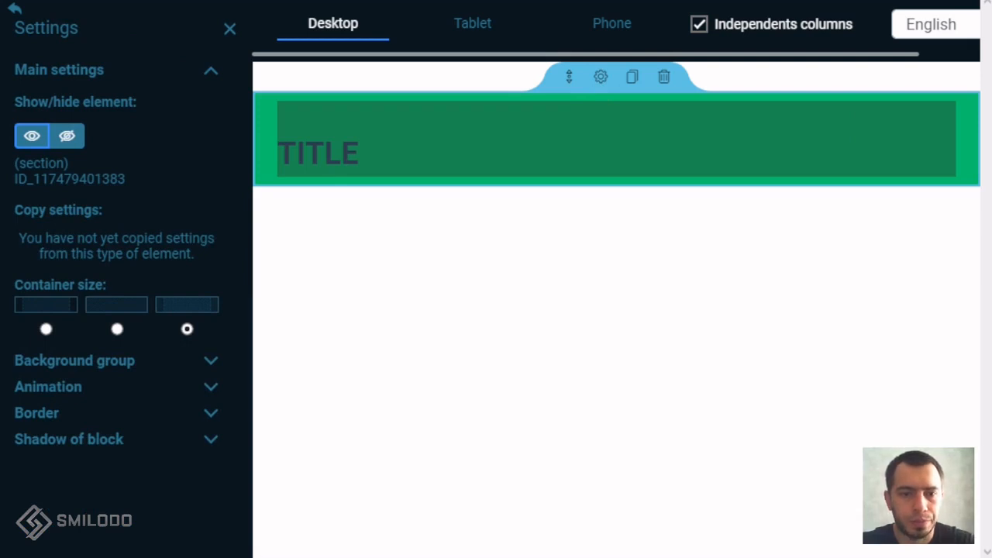
left_click(73, 361)
scroll(93, 334, "down", 1)
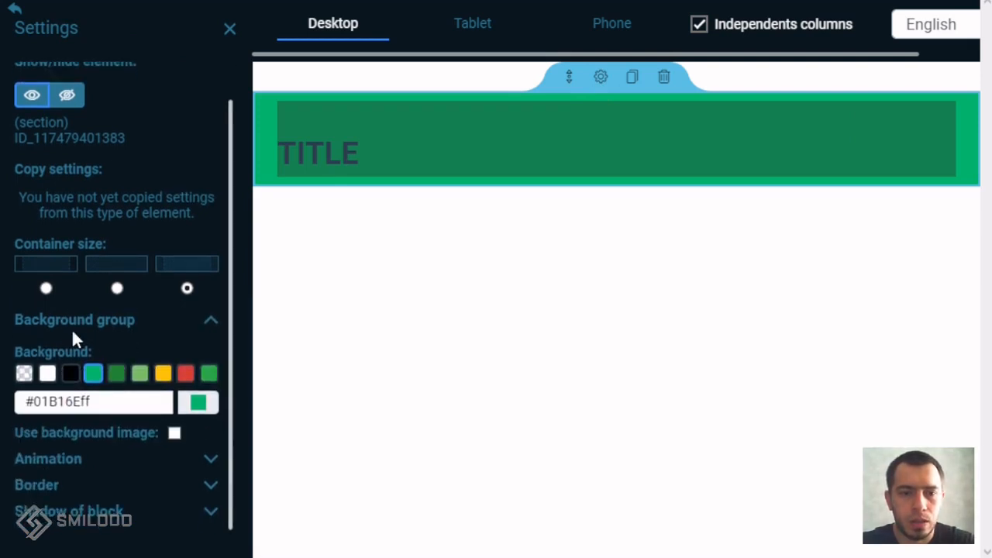
left_click(98, 397)
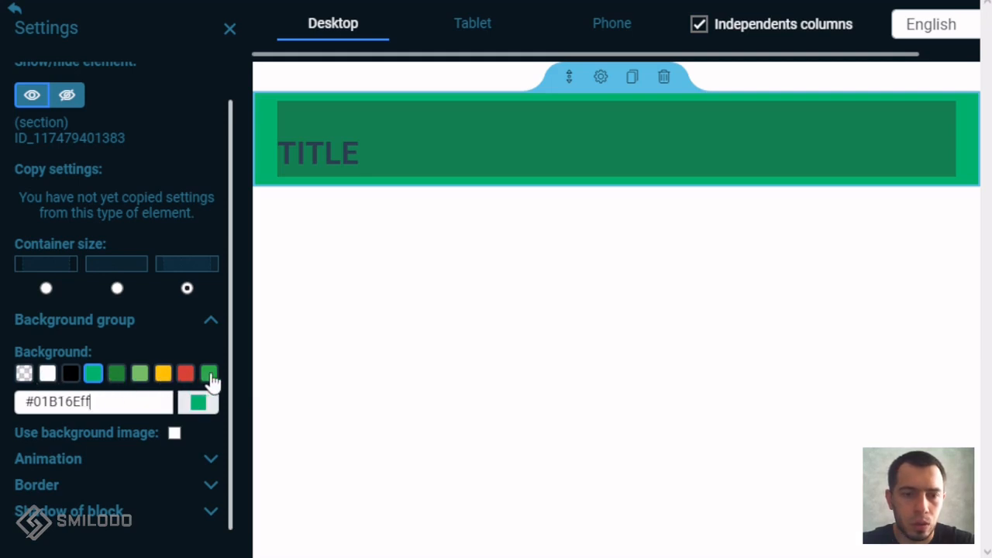
left_click(116, 375)
left_click(139, 375)
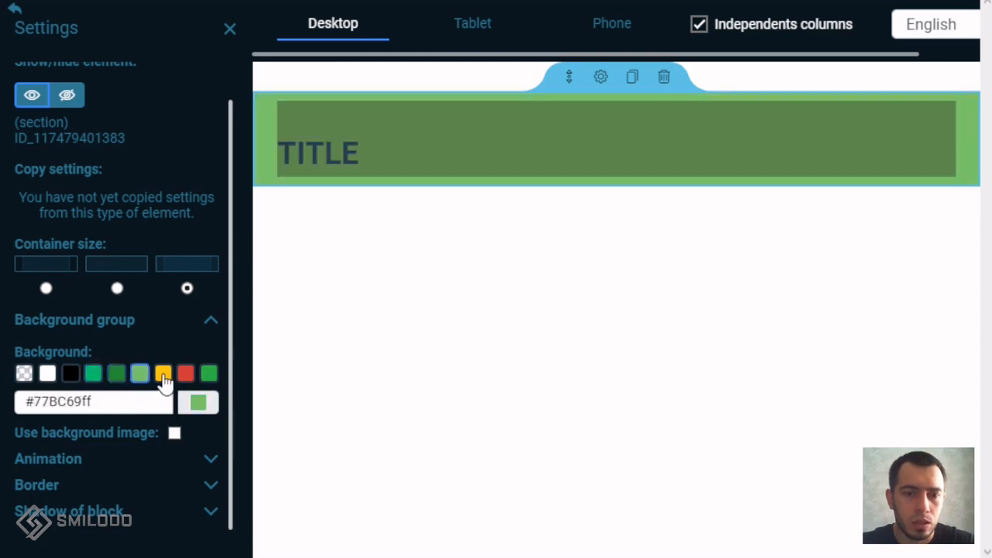
left_click(164, 375)
left_click(186, 375)
left_click(209, 375)
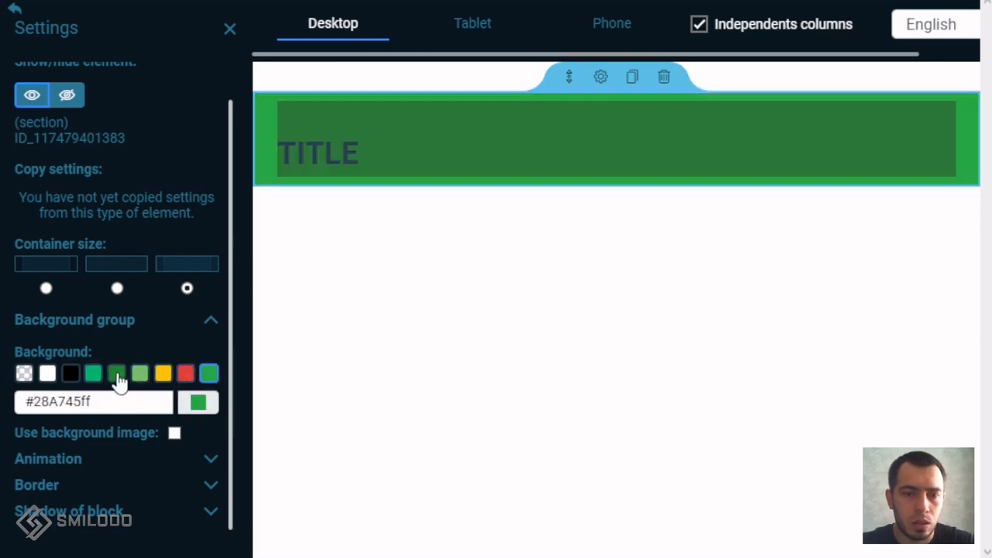
left_click(116, 375)
left_click(93, 375)
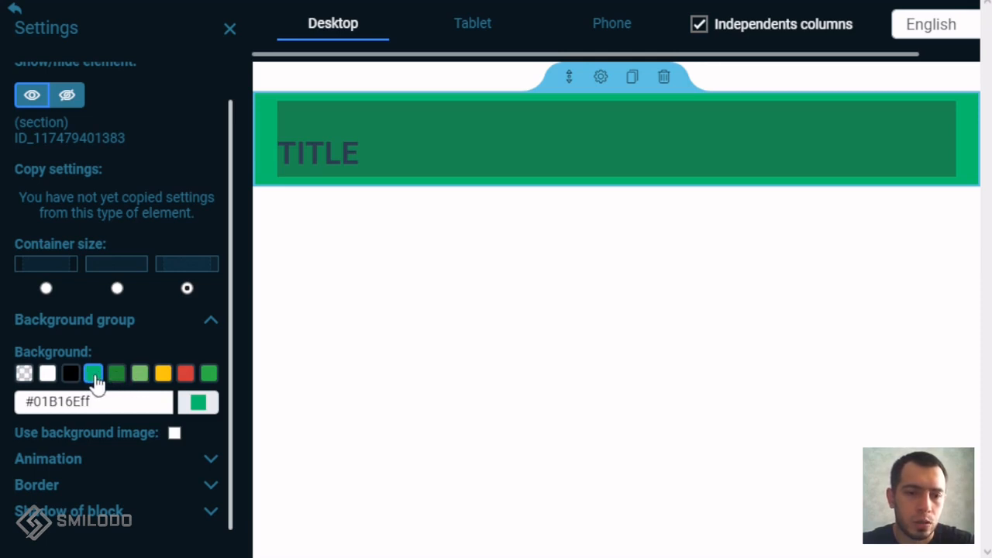
- Compare the dark green and light green #77BC69ff presets on the section background, ending on #01B16Eff
left_click(117, 375)
left_click(140, 375)
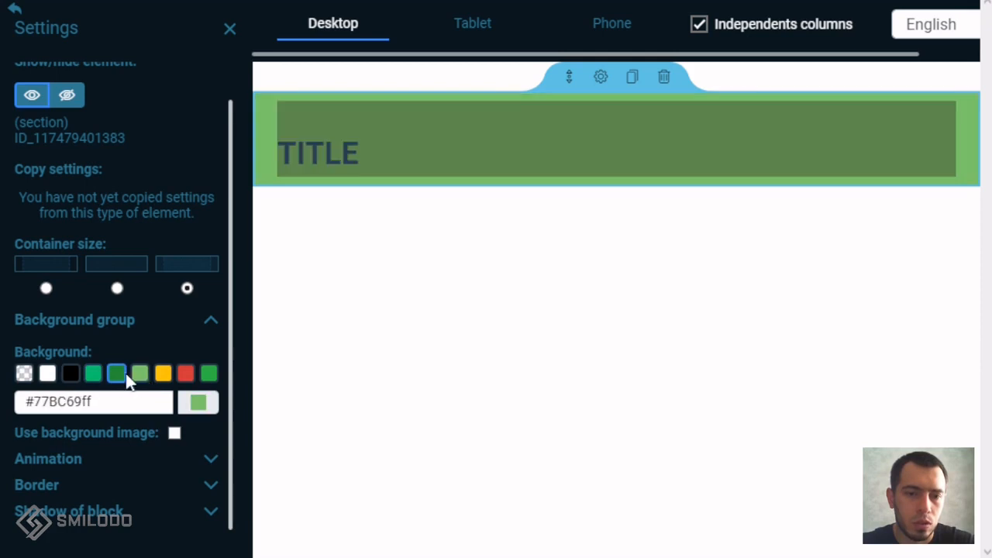
left_click(114, 377)
left_click(98, 378)
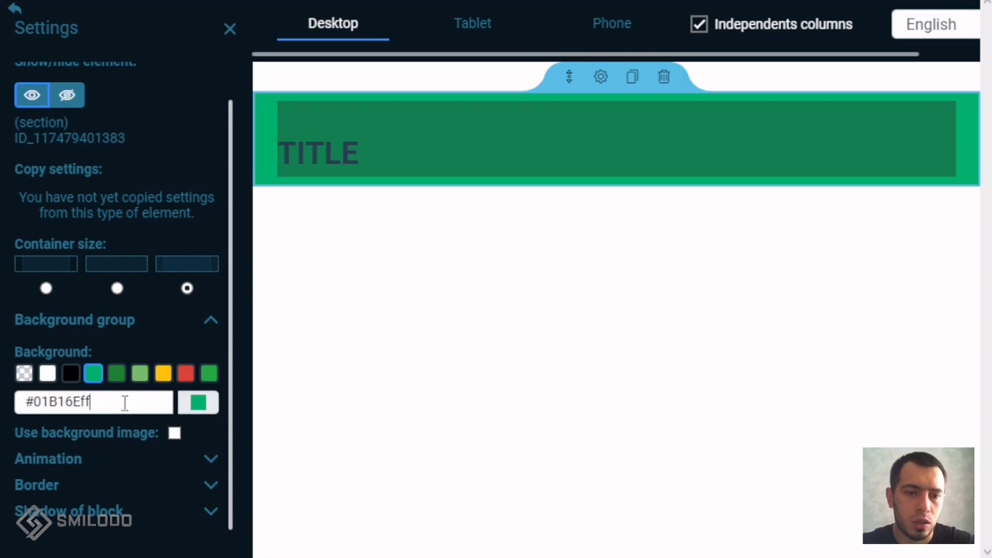
- Enter the hex value #000000ff as the section's background colour
left_click_drag(124, 402, 10, 405)
left_click(92, 400)
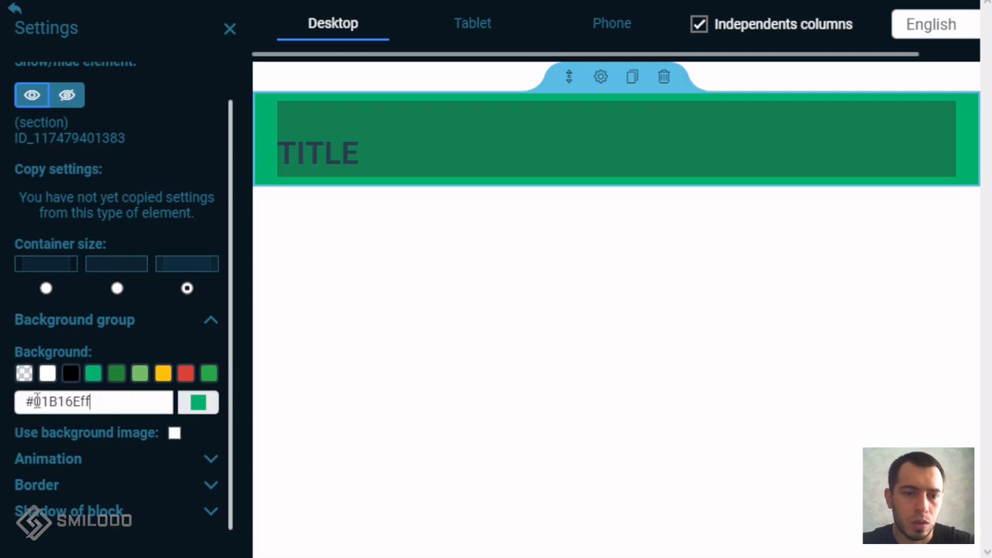
left_click_drag(37, 400, 114, 401)
type("00")
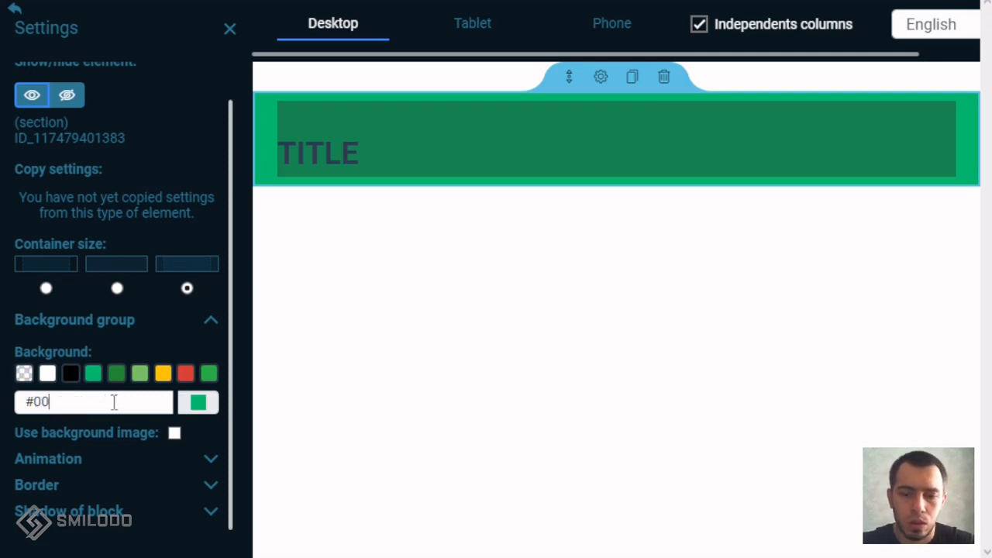
type("0000ff")
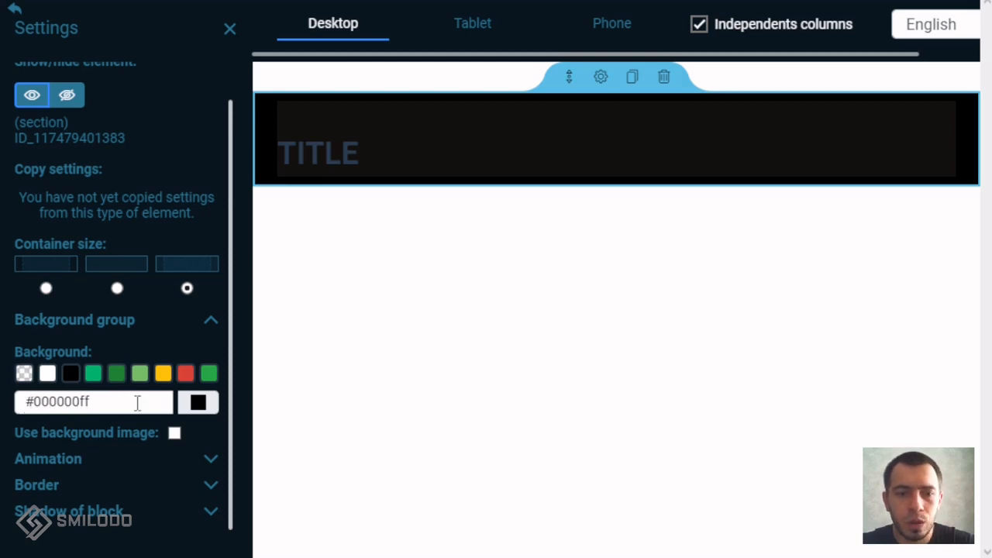
- Pick a custom semi-transparent purple, #693759c6, as the section's background colour
left_click(198, 411)
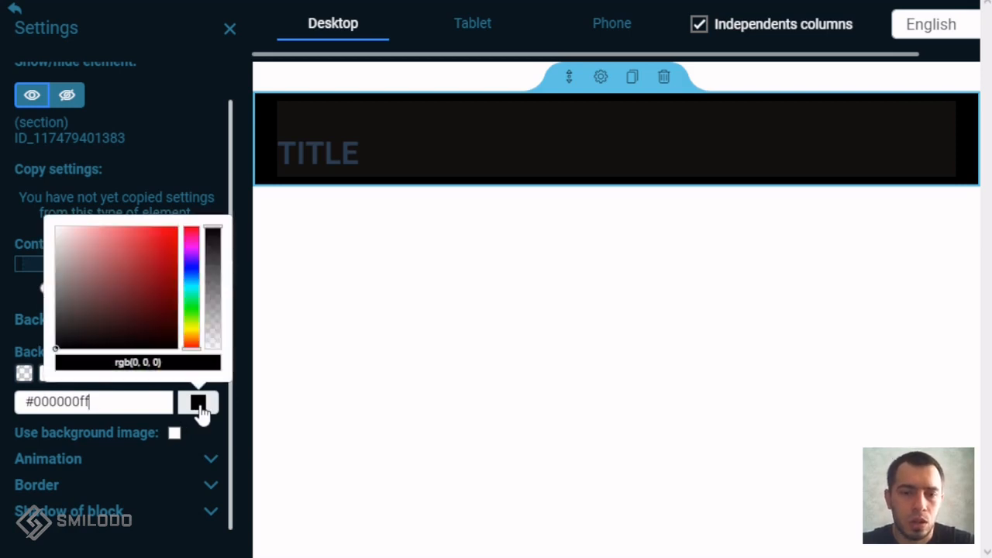
left_click(109, 297)
mouse_move(109, 298)
left_mouse_down()
mouse_move(108, 263)
mouse_move(135, 299)
mouse_move(101, 314)
mouse_move(123, 313)
mouse_move(113, 298)
left_mouse_up()
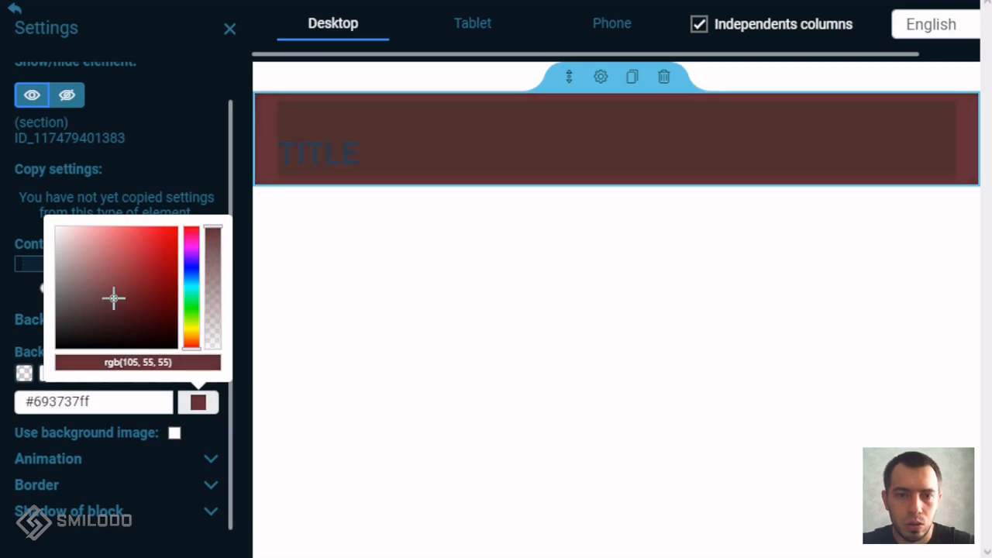
mouse_move(191, 273)
left_mouse_down()
mouse_move(191, 239)
mouse_move(210, 240)
mouse_move(214, 321)
mouse_move(214, 248)
left_mouse_up()
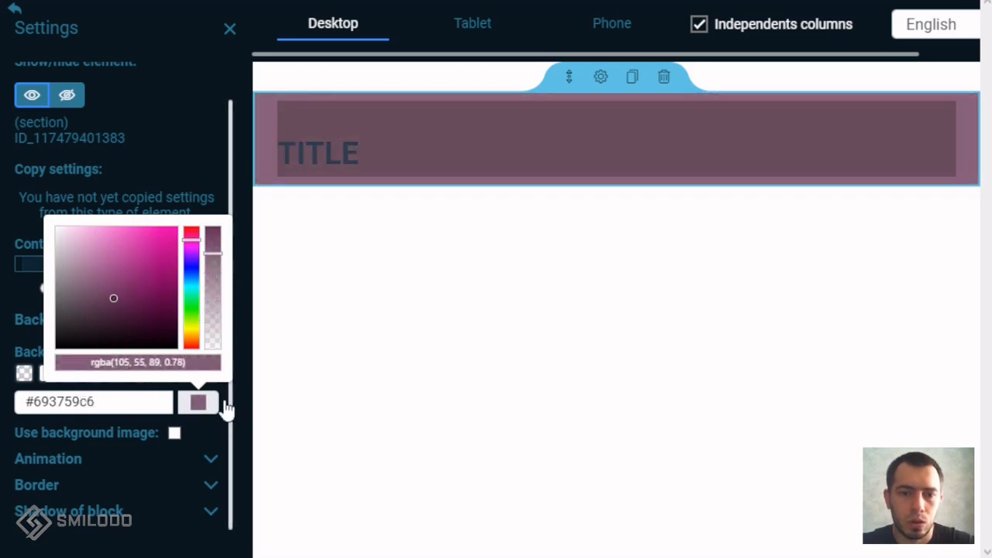
left_click(10, 404)
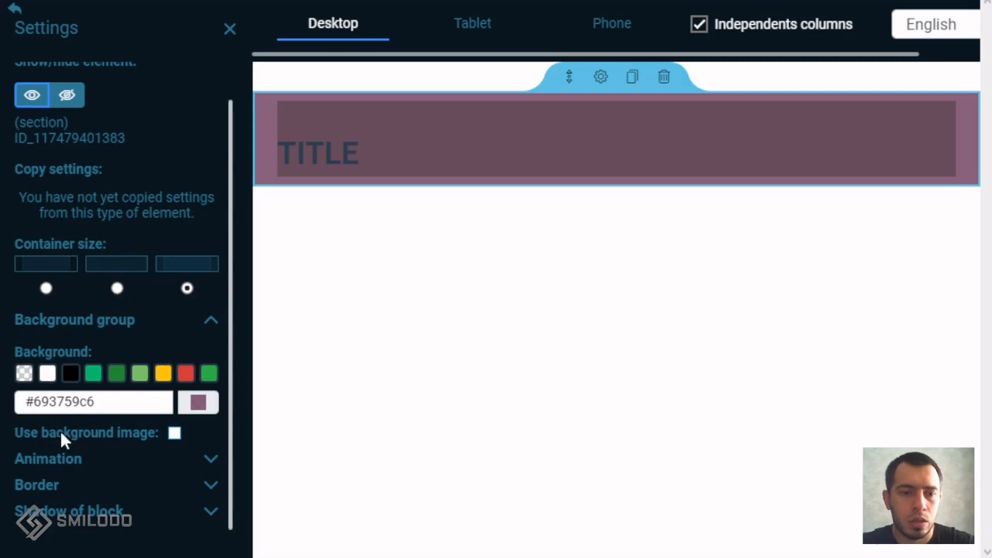
- Enable a background image for the section and choose the red patterned 2335x1600 picture from the file manager
left_click(173, 434)
scroll(130, 440, "down", 4)
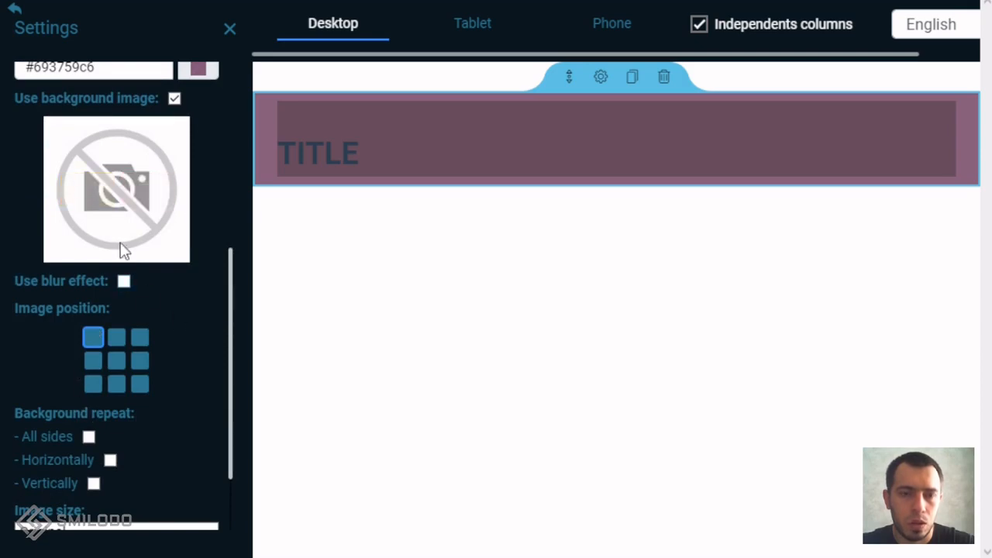
left_click(93, 198)
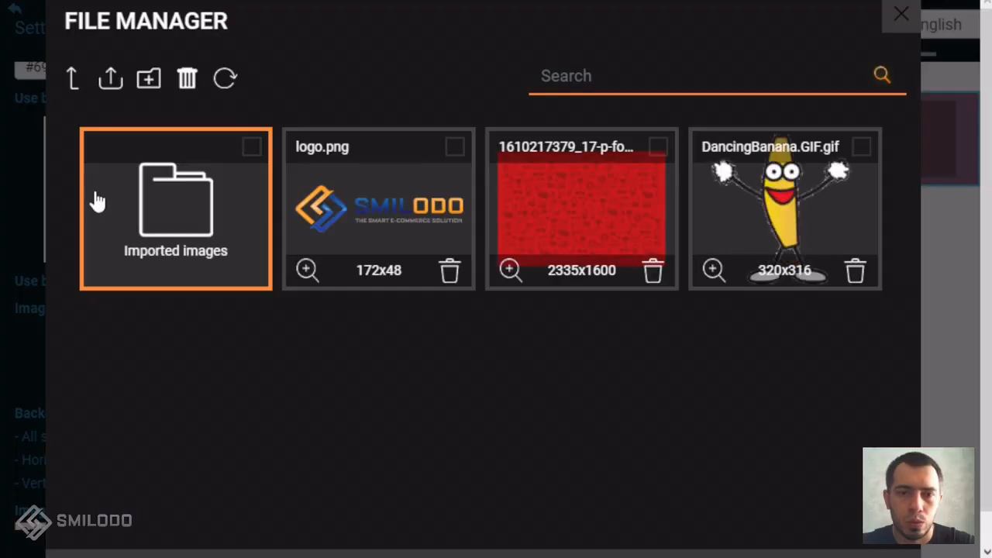
left_click(547, 205)
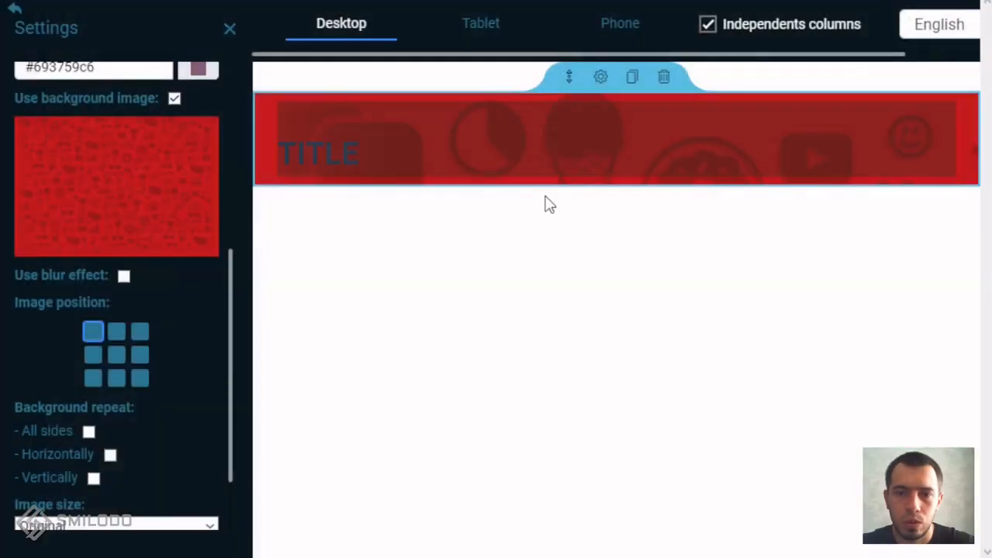
- Enable the blur effect on the background image and set its strength to 2
mouse_move(149, 216)
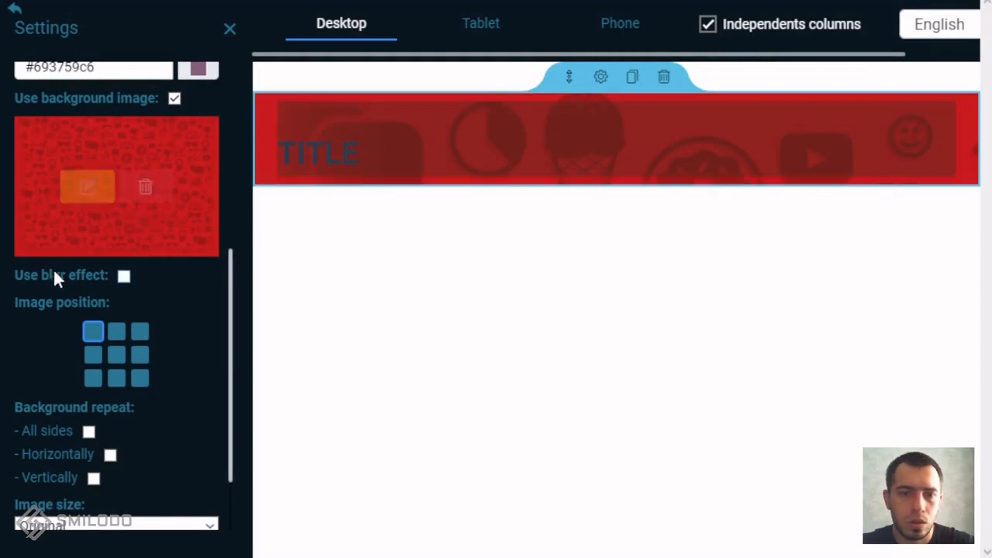
left_click(124, 276)
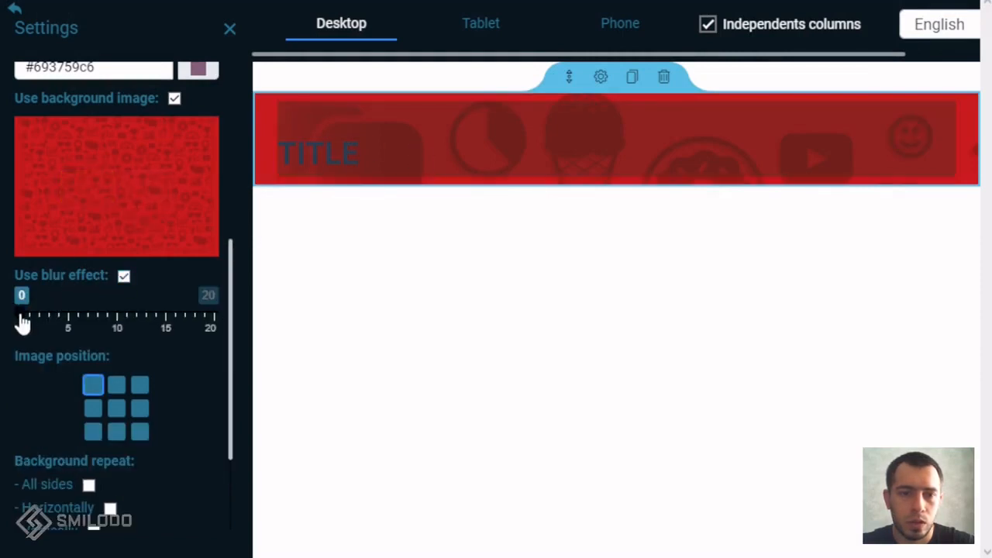
left_click_drag(23, 319, 44, 320)
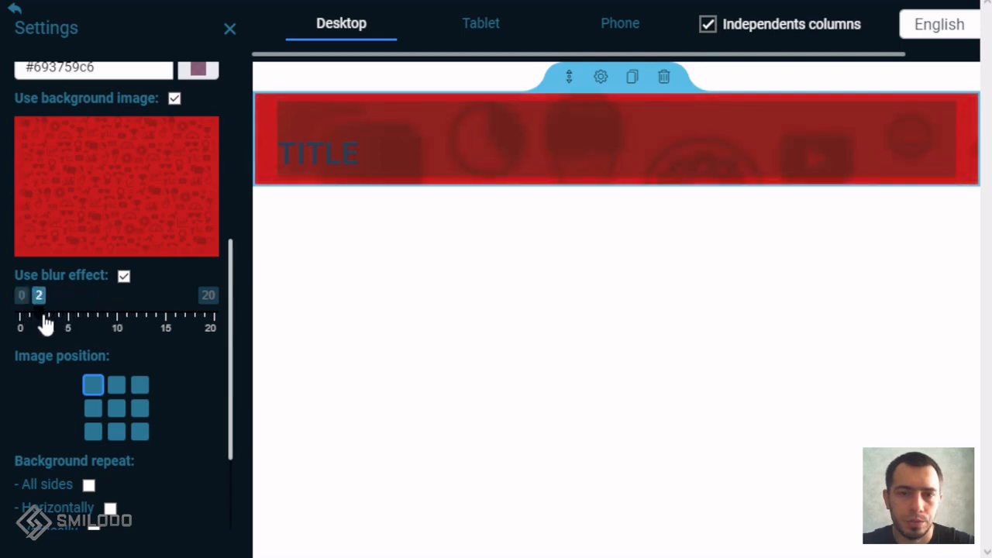
- Try several positions for the background image and settle on the centre position
scroll(78, 310, "down", 2)
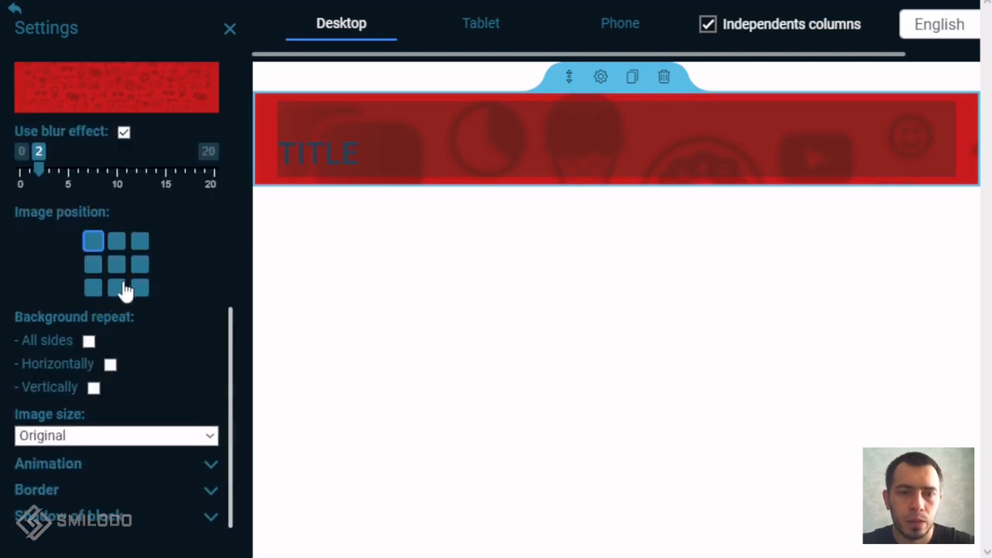
left_click(113, 266)
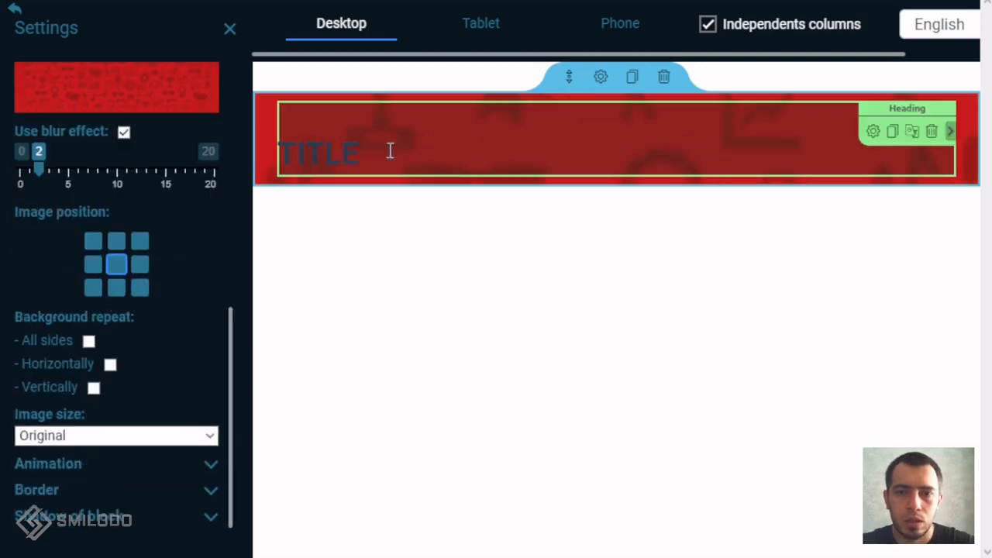
left_click(94, 265)
left_click(134, 244)
left_click(117, 244)
left_click(118, 265)
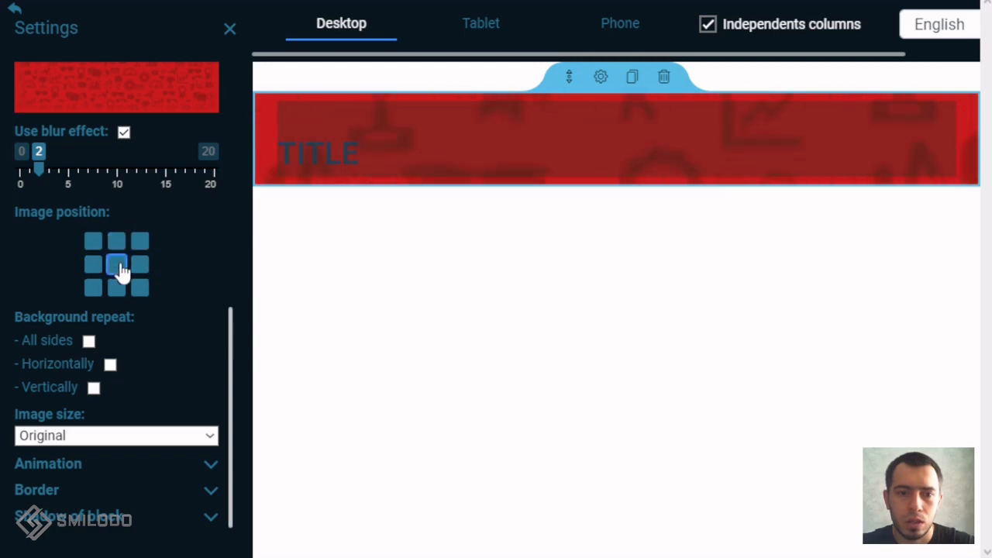
left_click(114, 289)
left_click(93, 290)
left_click(116, 271)
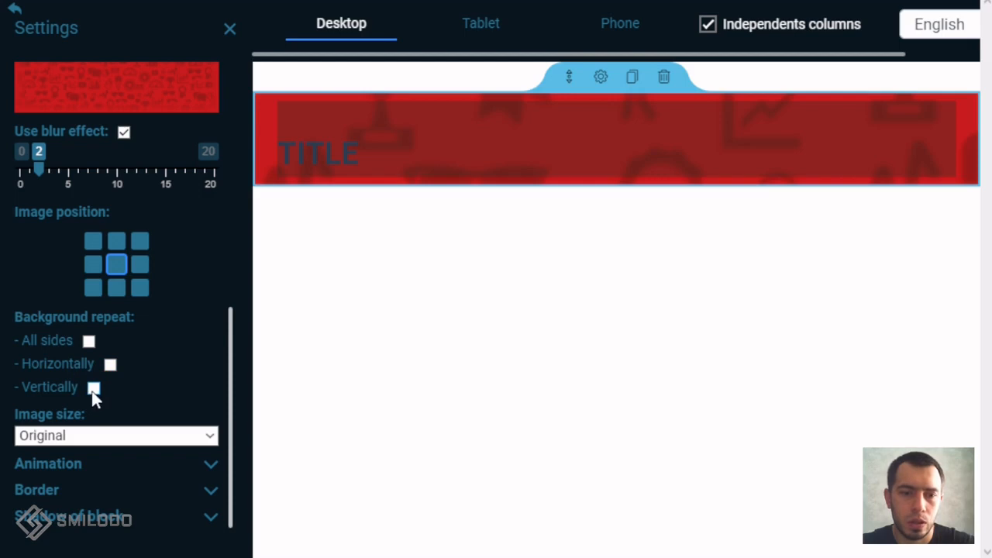
- Try the Contain image size with horizontal, vertical and all-sides repeat, and set the size to Cover with no repeat
scroll(97, 364, "down", 1)
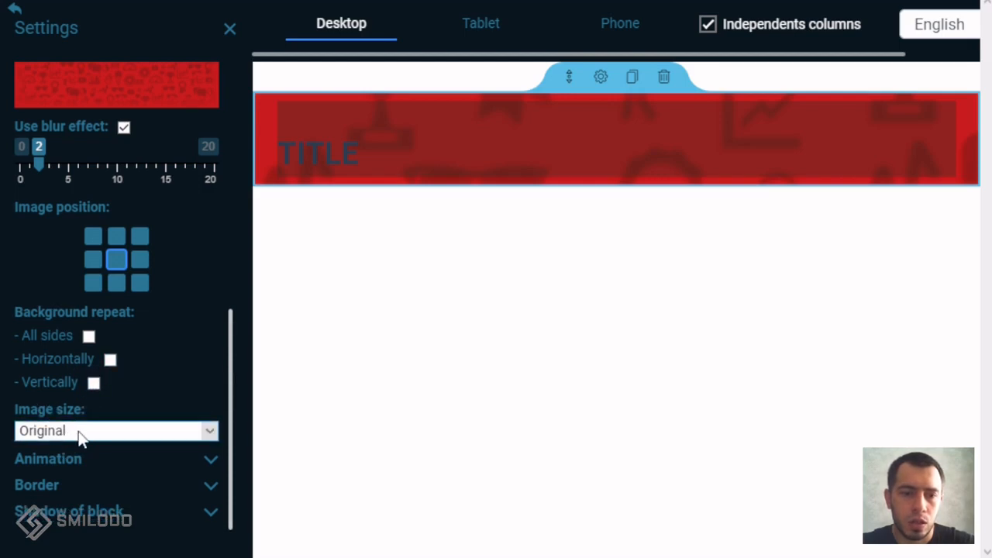
left_click(60, 462)
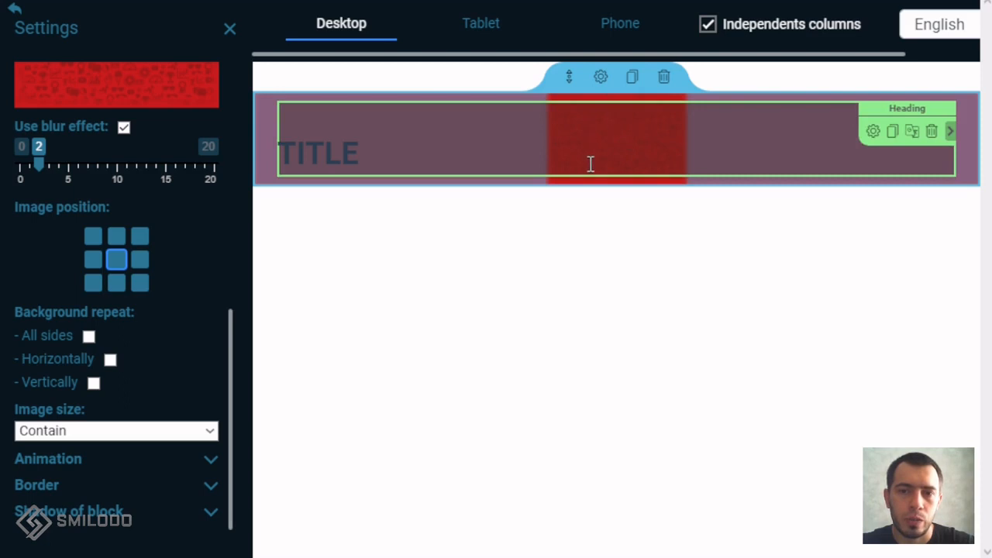
left_click(88, 336)
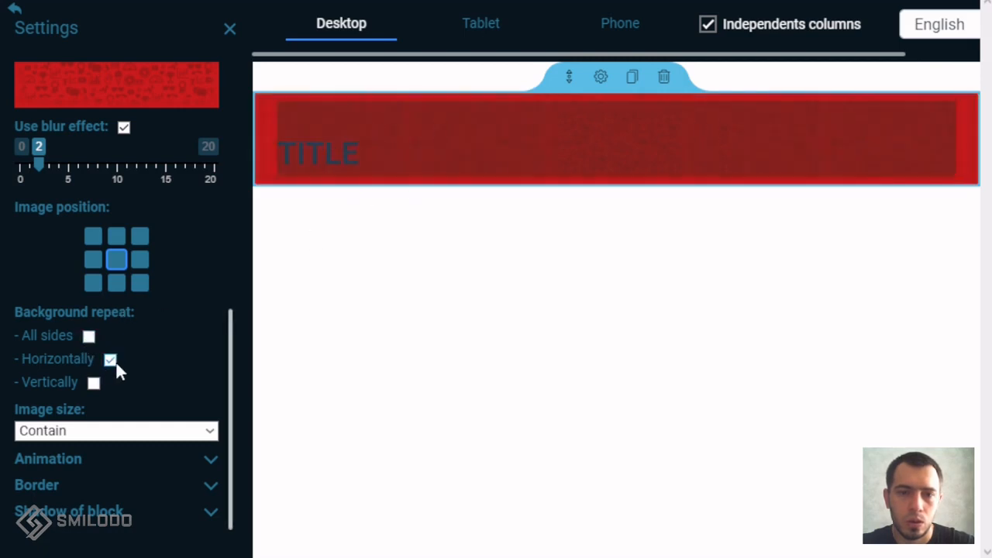
left_click(94, 383)
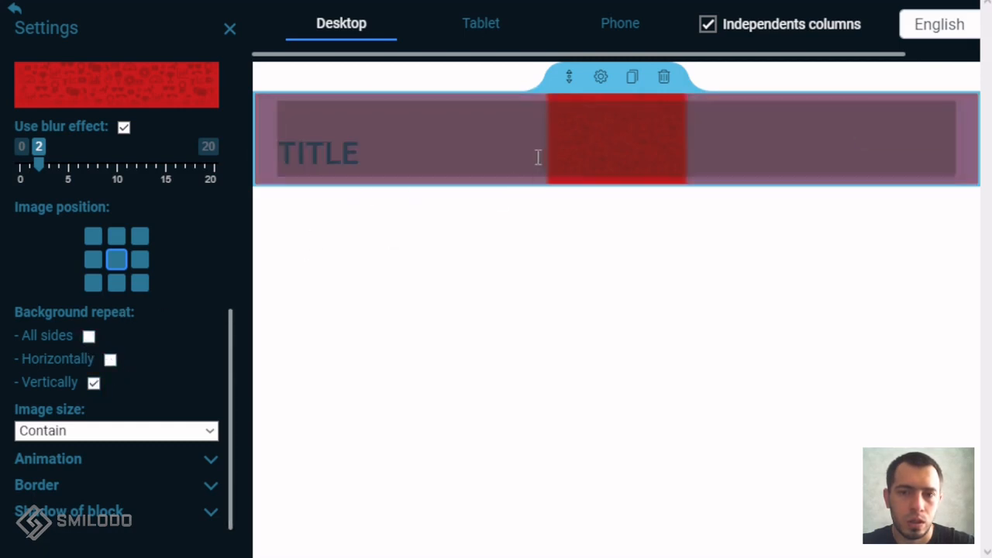
left_click(88, 338)
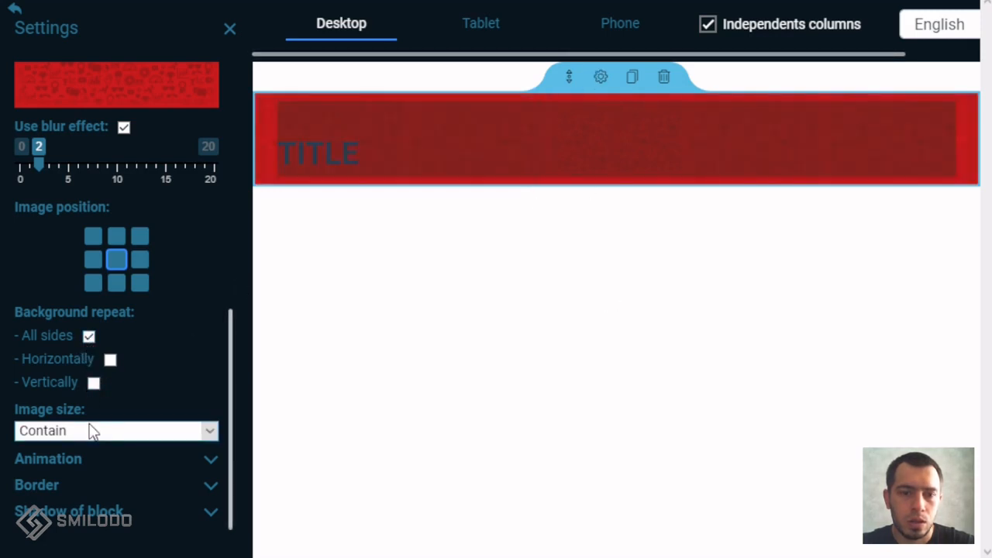
left_click(88, 336)
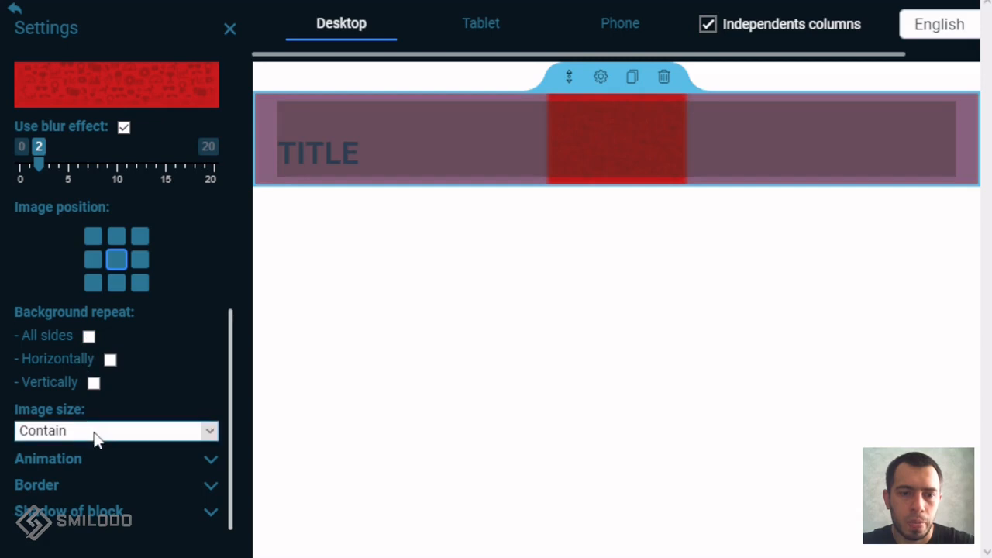
left_click(46, 481)
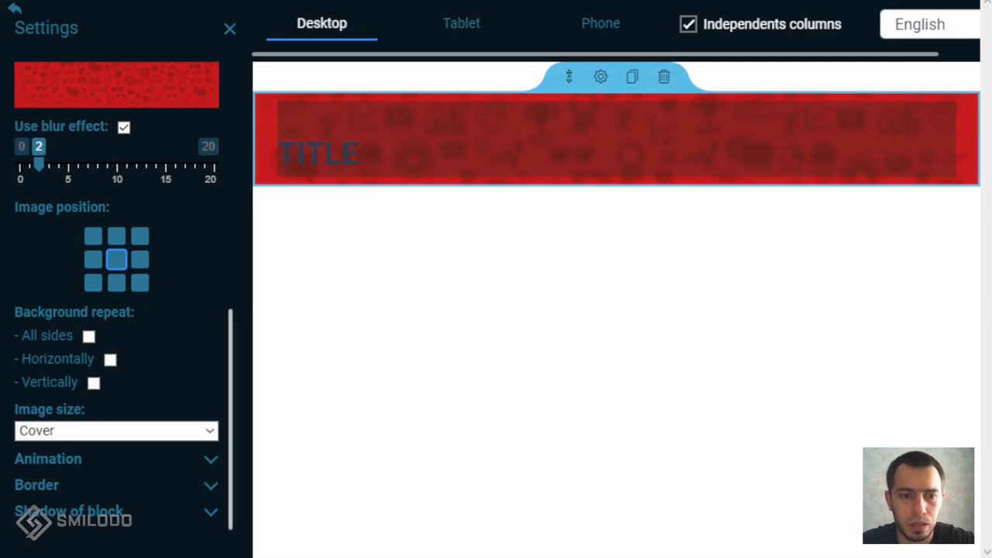
- Apply the fadeInDown animation to the section with a delay of 0.75 and preview it on the shop page
left_click(60, 462)
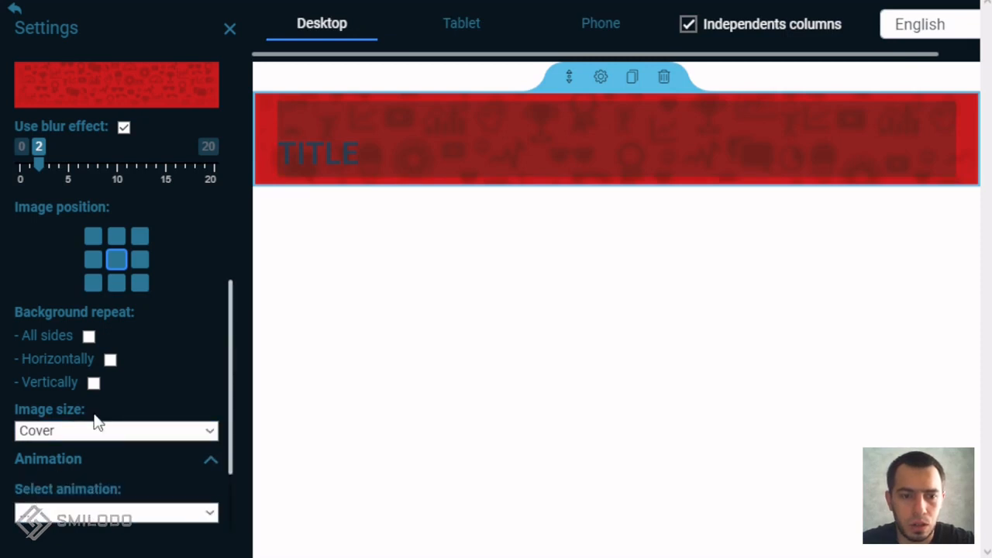
scroll(93, 416, "down", 2)
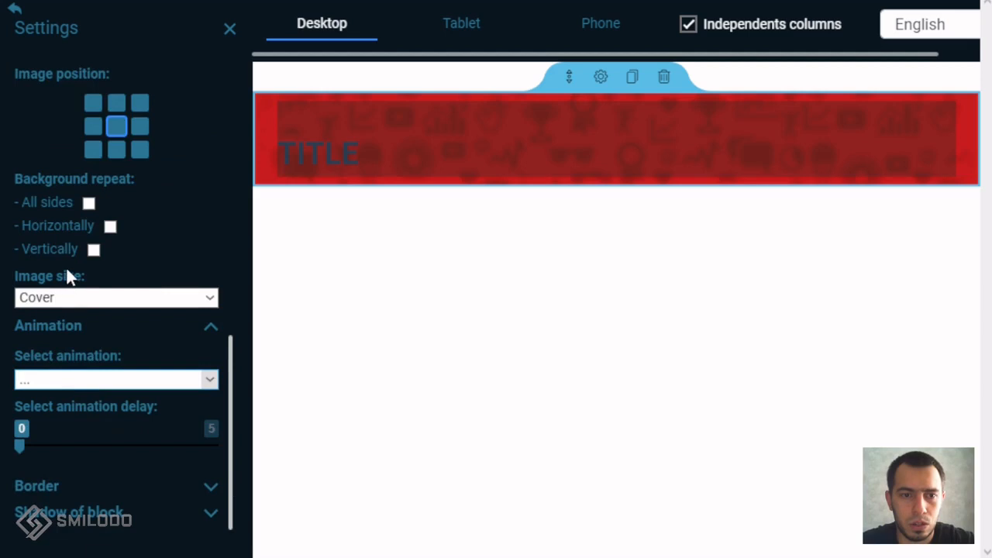
left_click(78, 97)
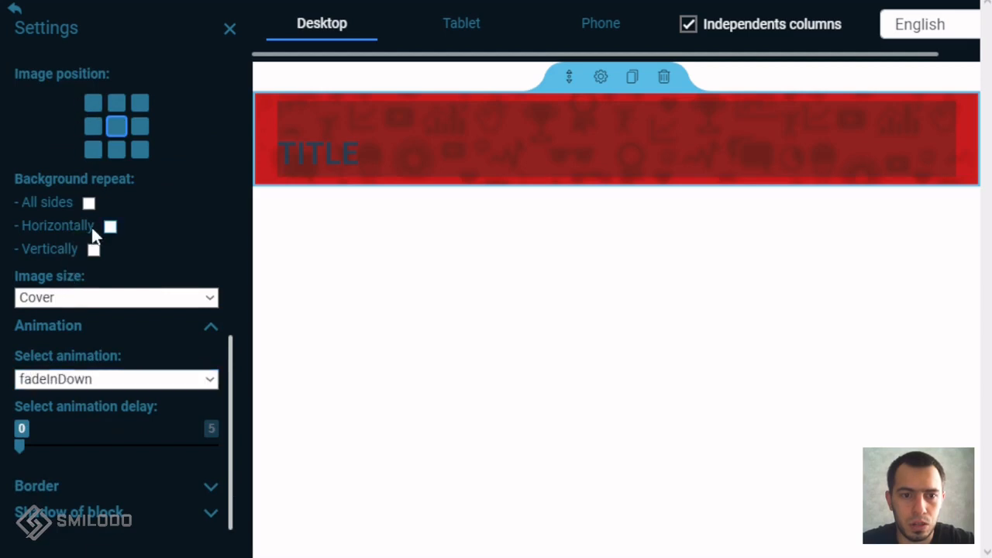
left_click_drag(19, 446, 50, 438)
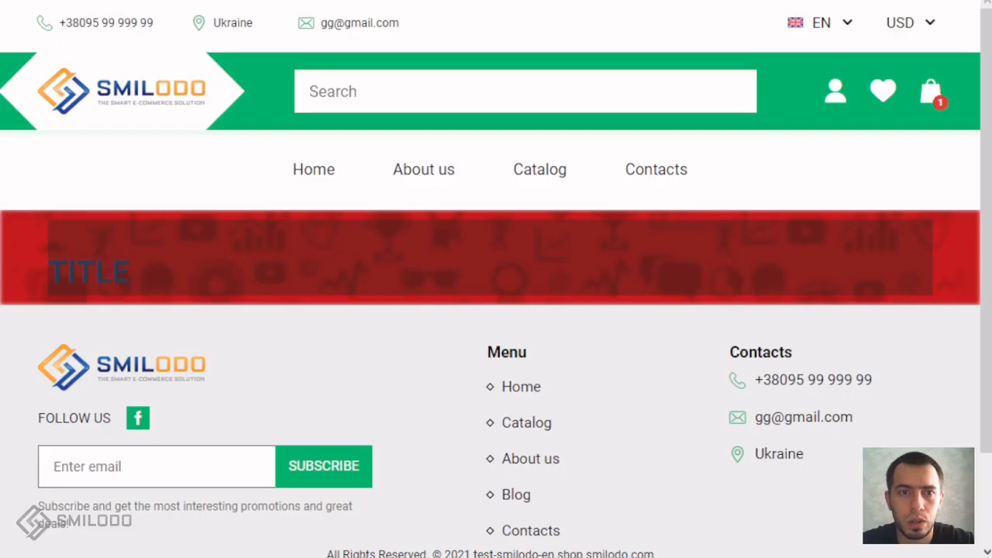
left_click(109, 110)
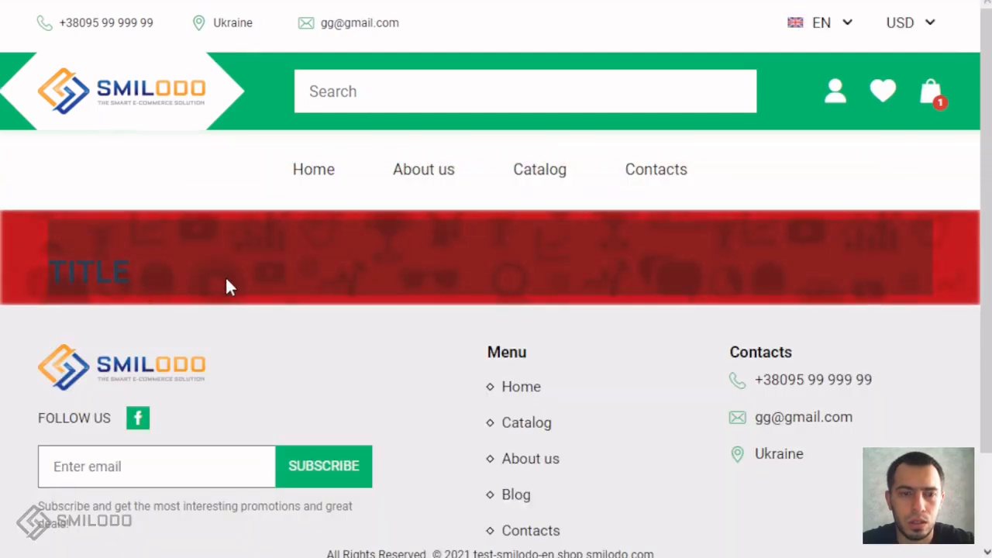
left_click(188, 1)
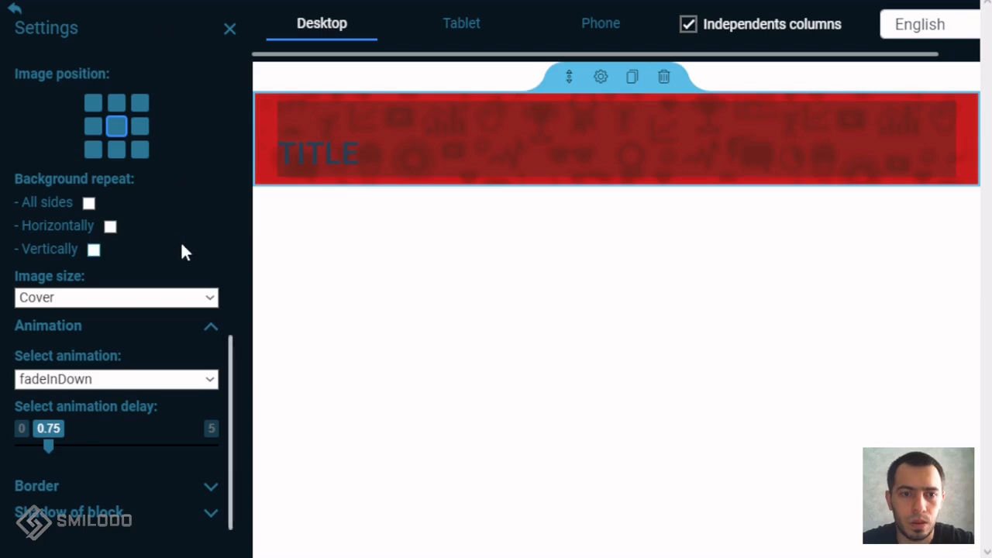
- Give the section a border of width 3 in yellow #FFC107ff and close its settings
left_click(48, 494)
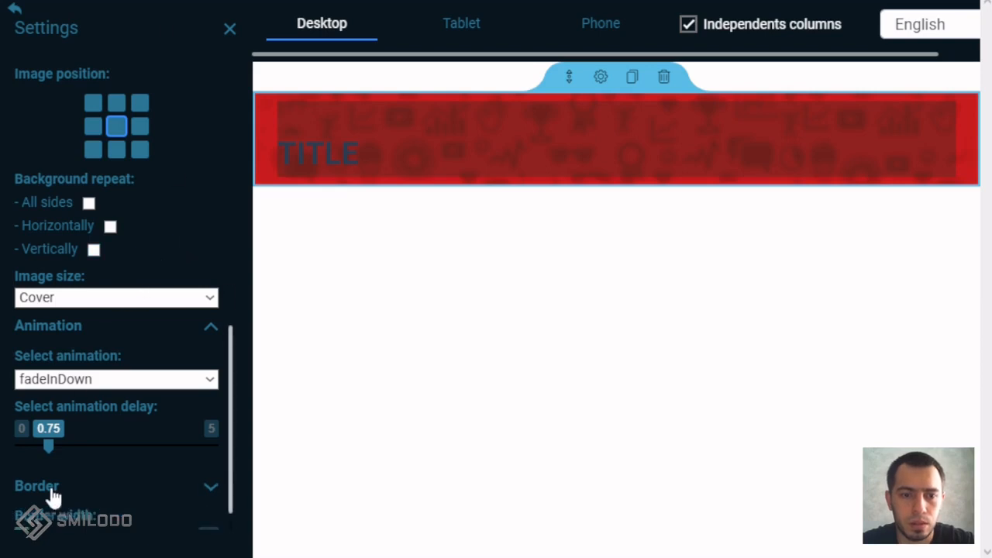
scroll(101, 372, "down", 3)
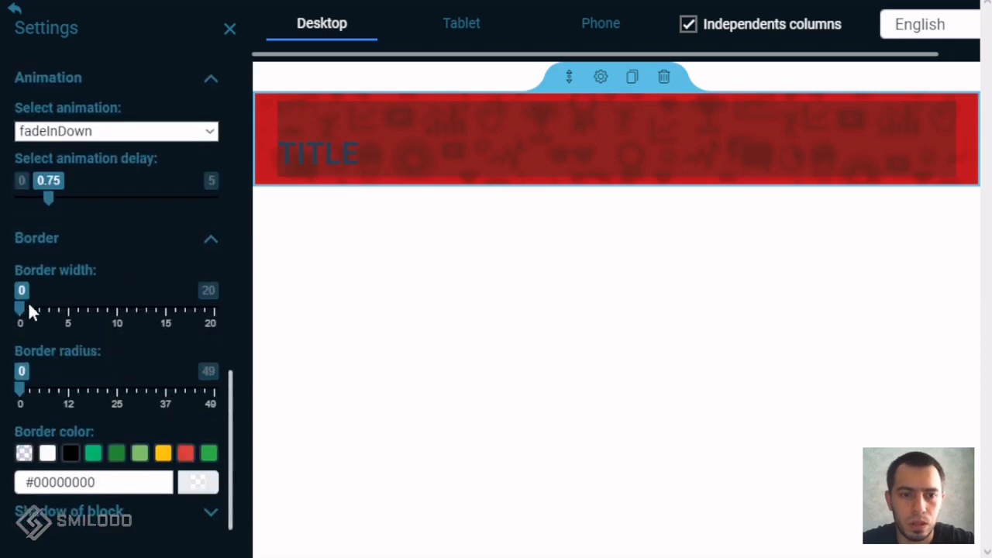
left_click(47, 316)
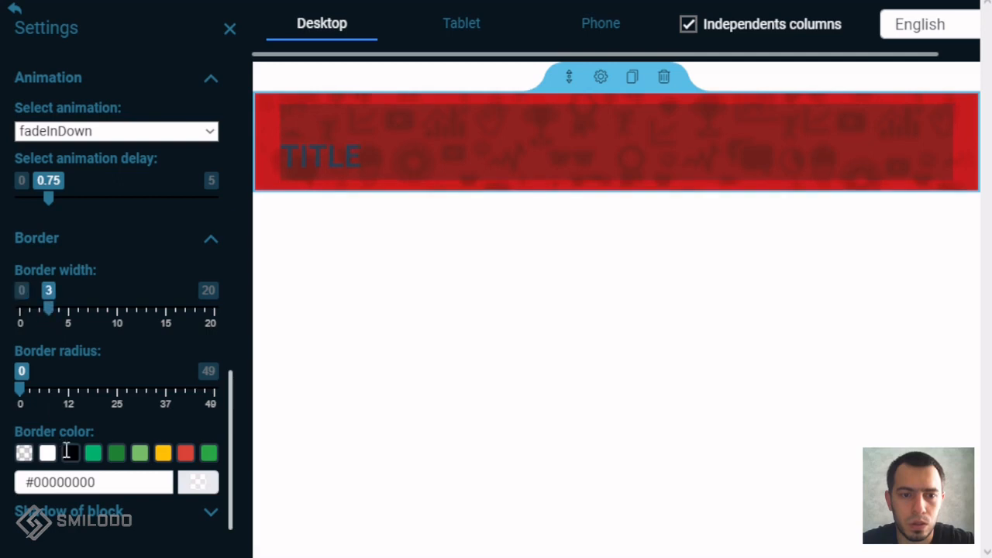
left_click(162, 453)
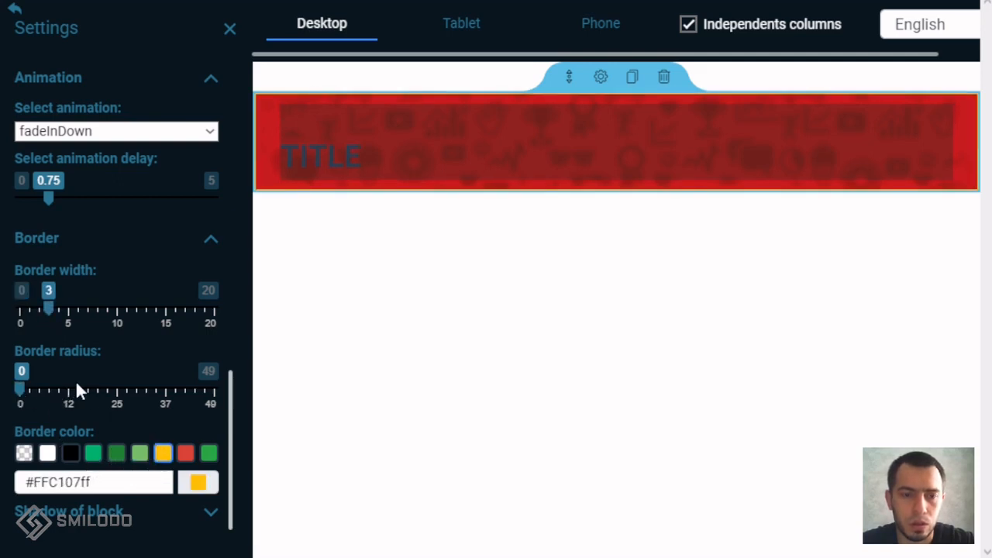
left_click(229, 31)
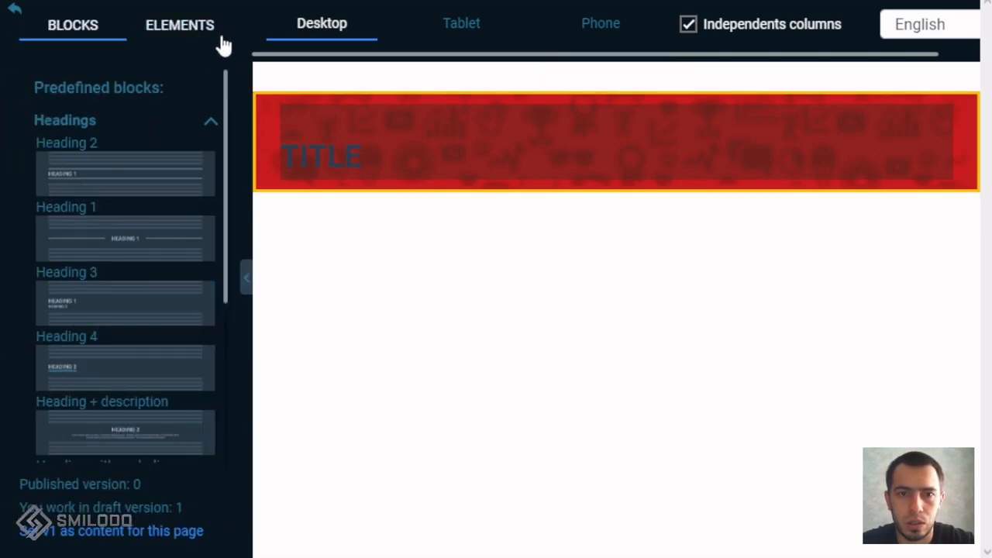
- Give the section an inside block shadow with horizontal and vertical positions of 5
left_click(246, 277)
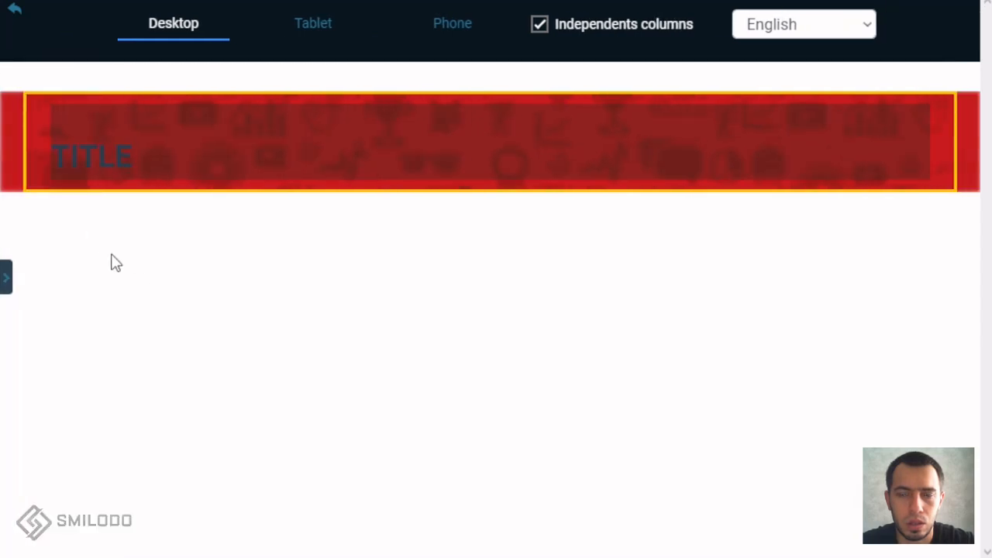
left_click(10, 286)
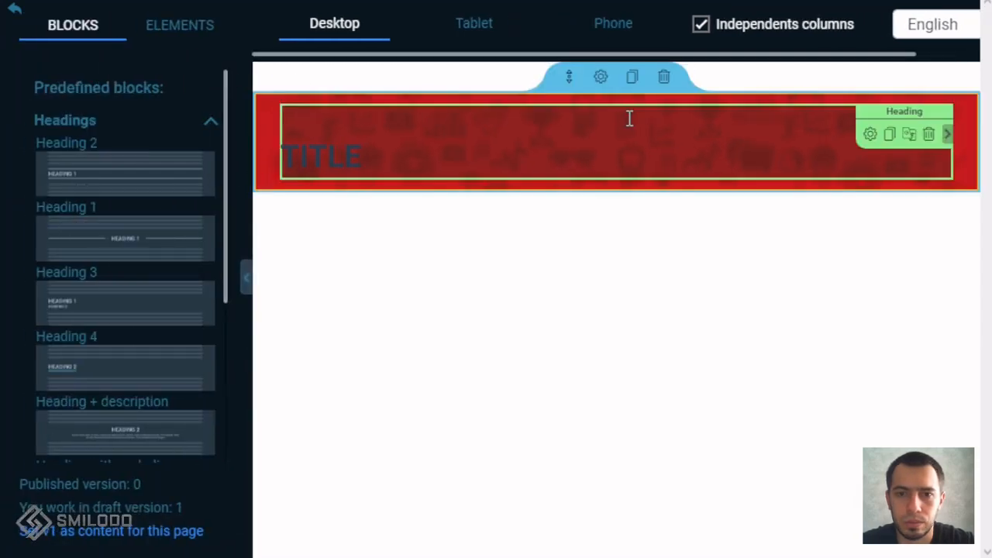
left_click(600, 77)
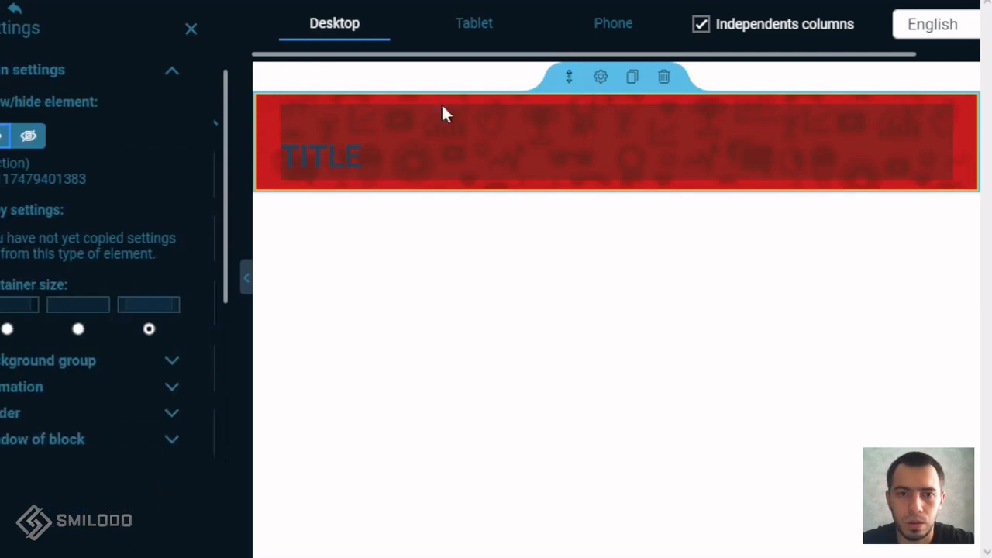
left_click(56, 448)
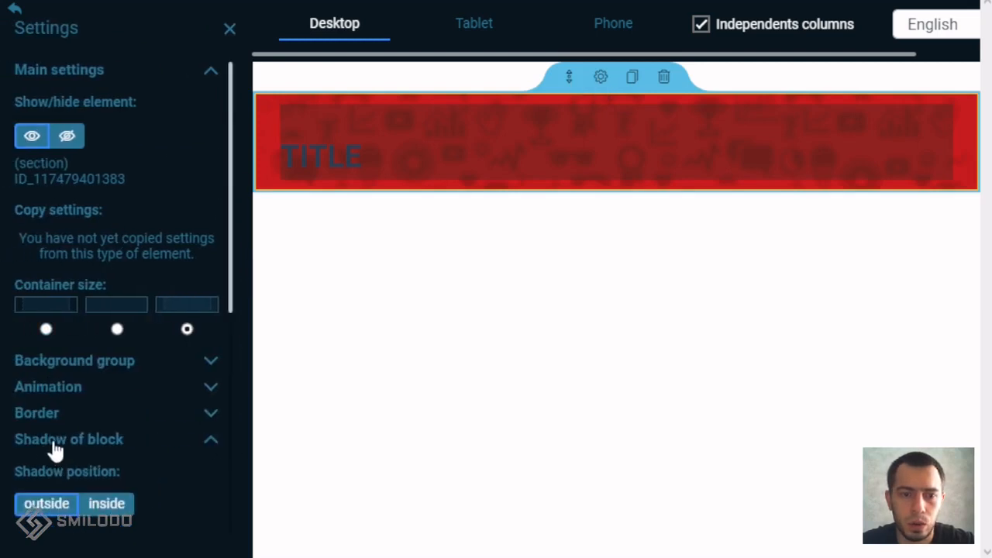
scroll(80, 412, "down", 3)
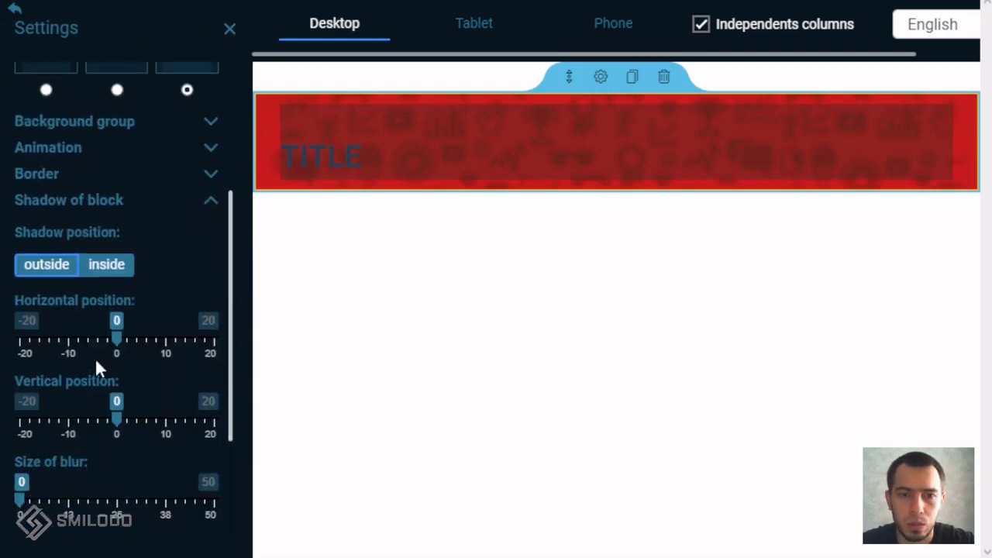
left_click(105, 271)
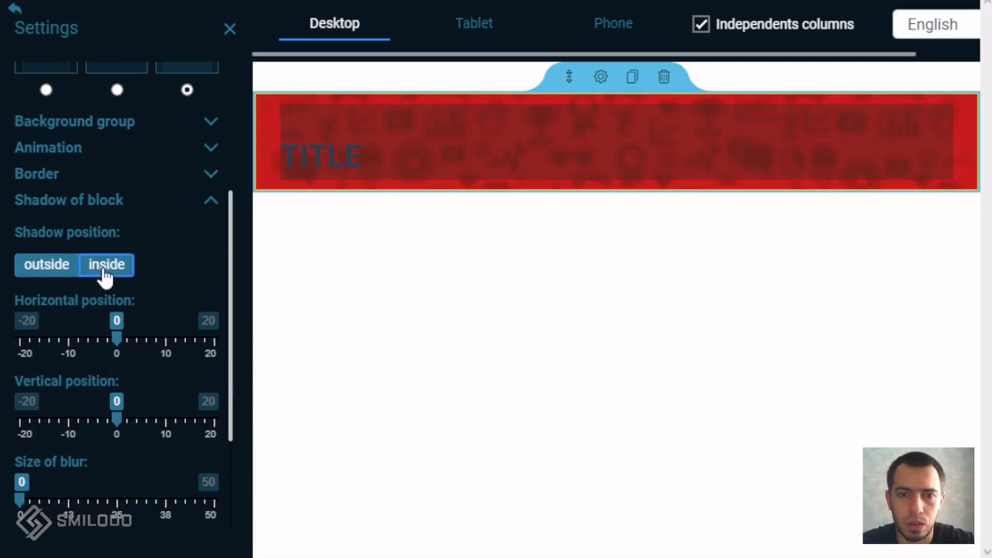
left_click_drag(122, 350, 142, 343)
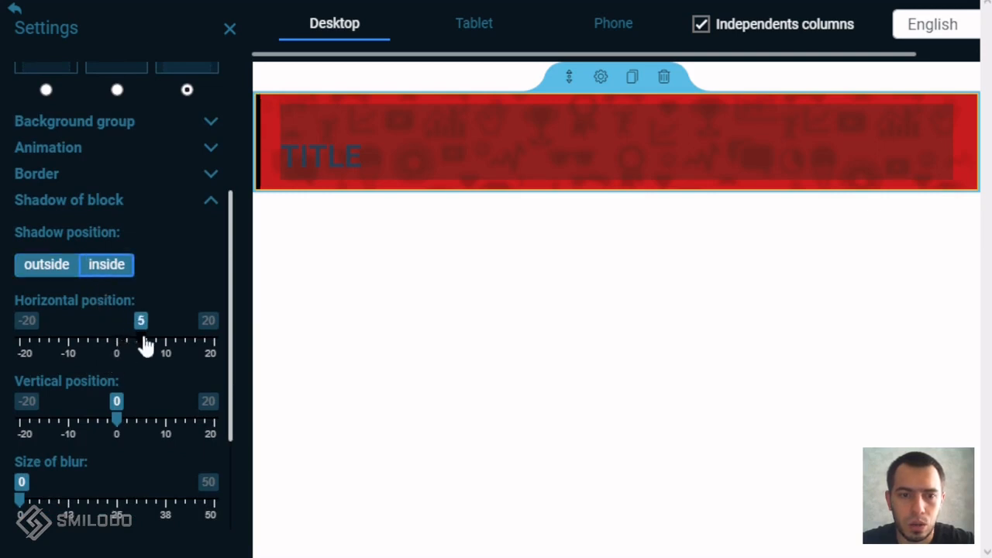
left_click_drag(117, 421, 142, 424)
- Set the section shadow's blur size to 6 and its shadow size to 3
scroll(31, 465, "down", 2)
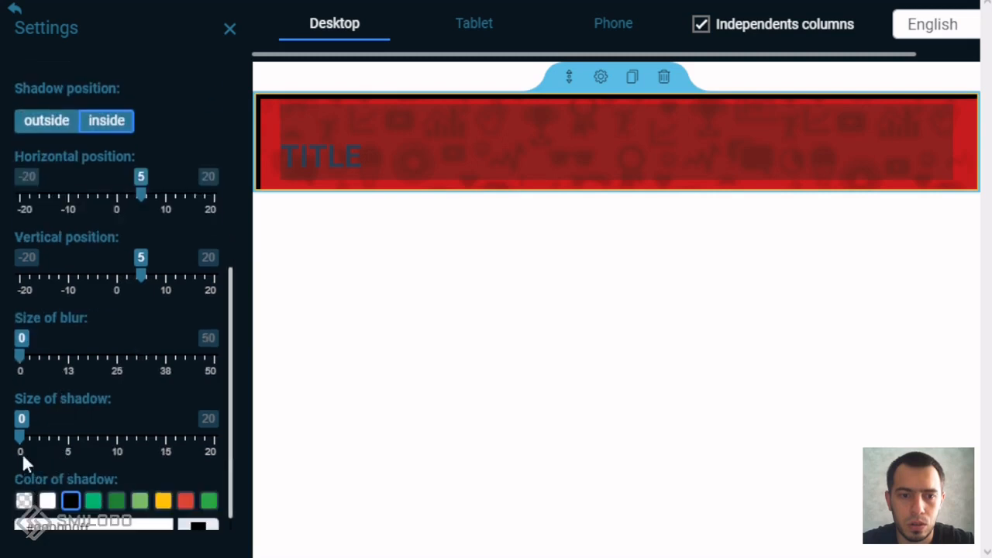
left_click_drag(23, 359, 46, 359)
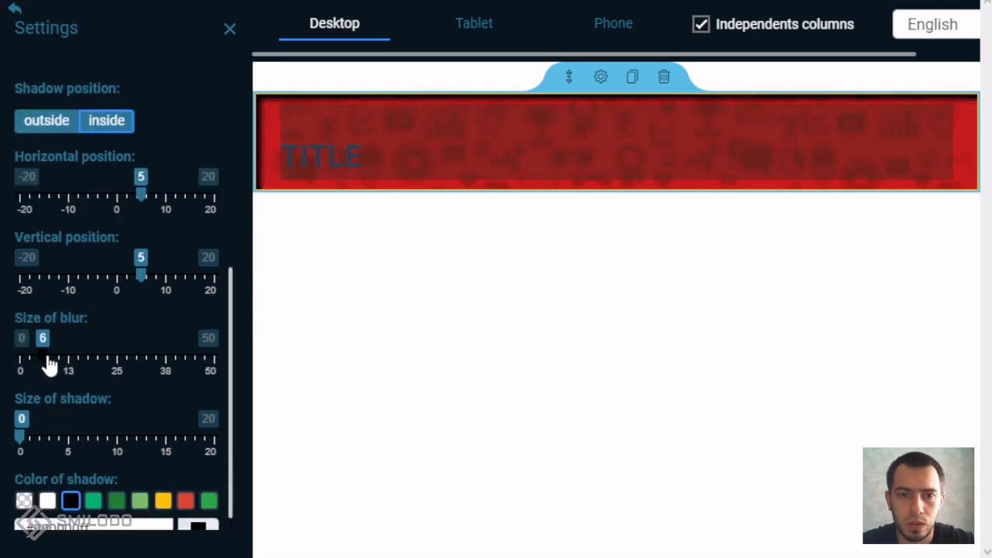
left_click_drag(22, 449, 49, 440)
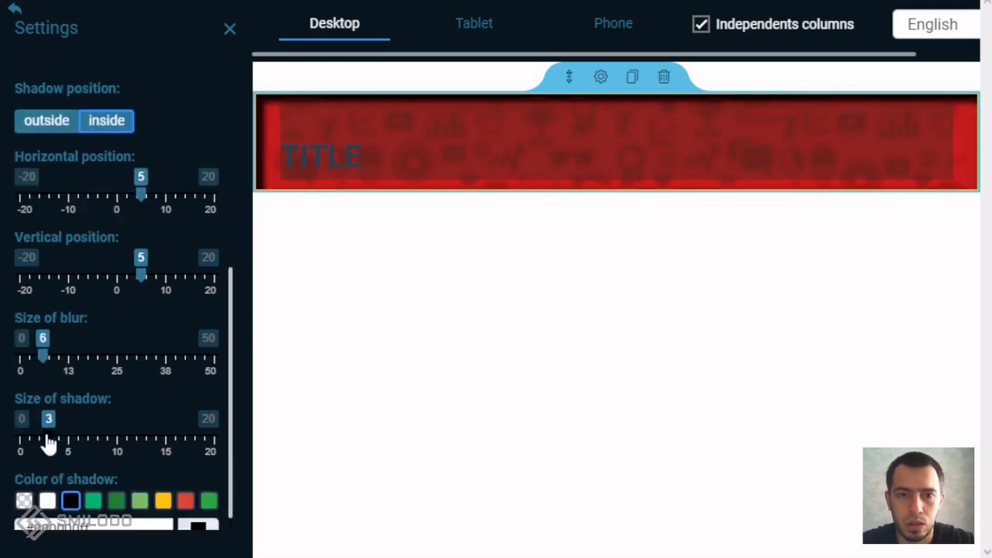
- Make the shadow colour semi-transparent black #0000008c with an opacity of 0.55 and close the section's settings
scroll(85, 425, "down", 1)
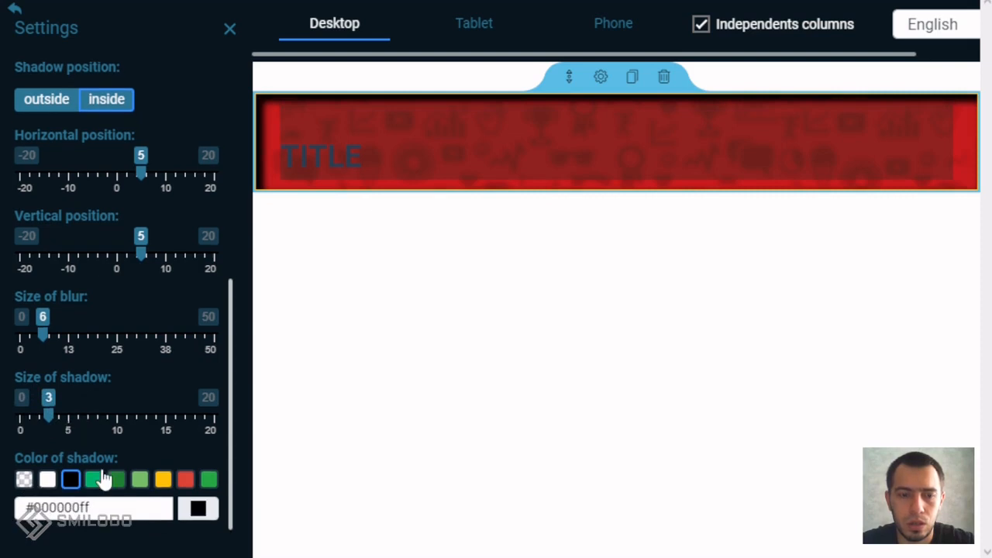
left_click(198, 511)
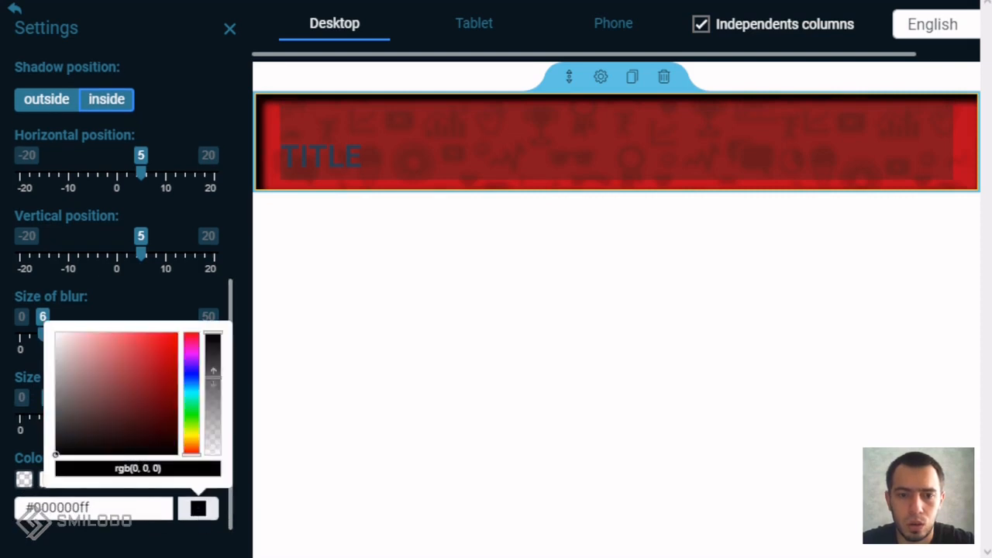
left_click_drag(213, 376, 215, 387)
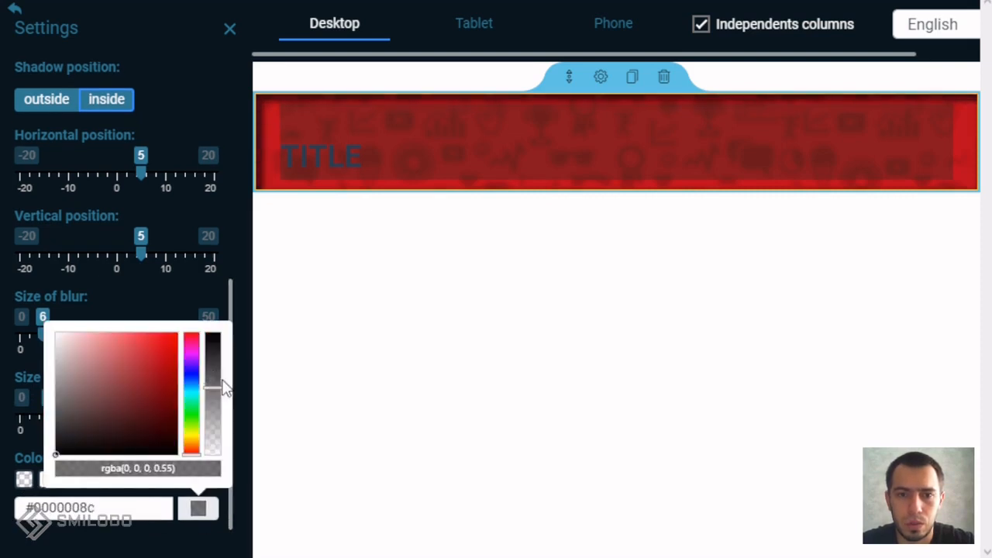
left_click(230, 29)
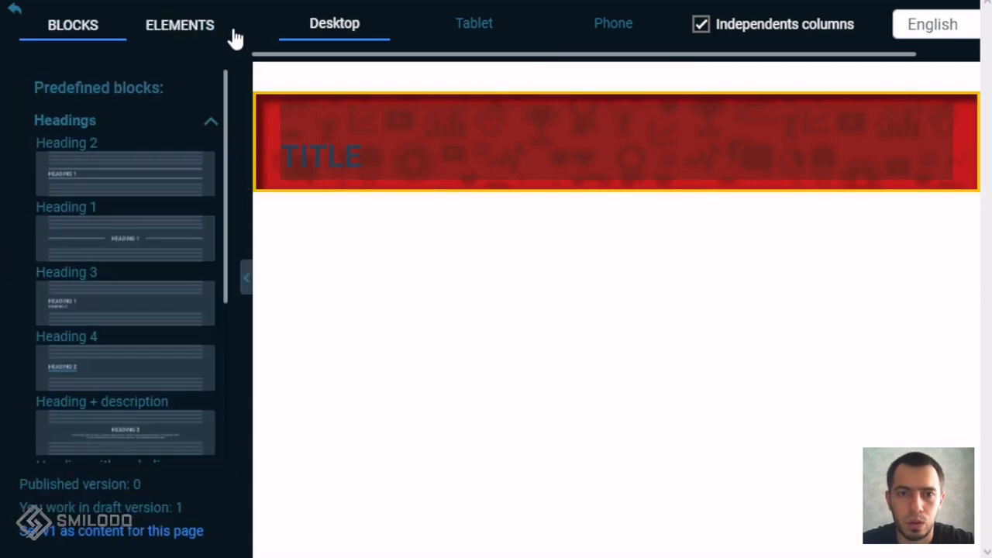